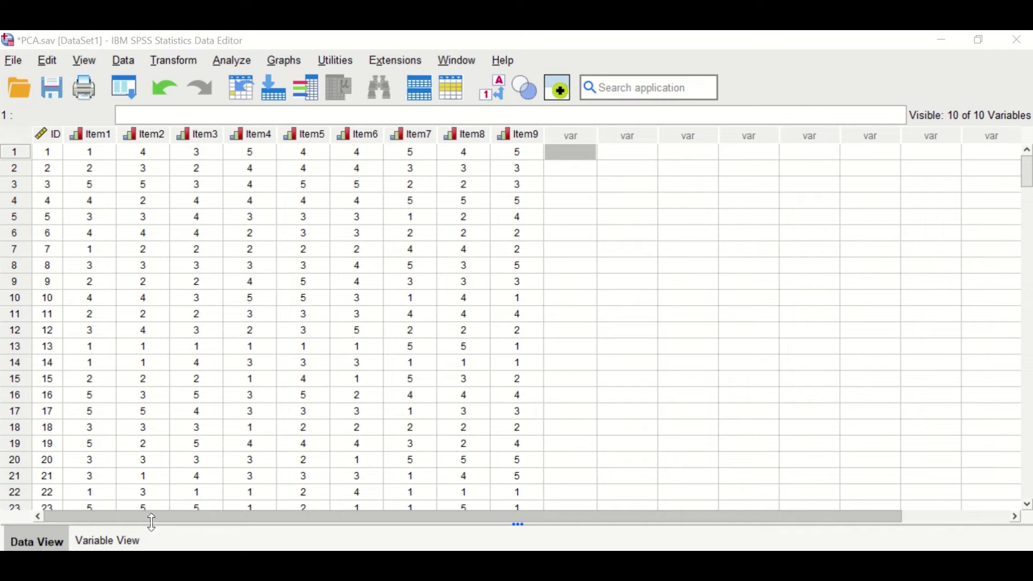
In Variable View, review Item1's value labels, 1=SD through 5=SA.
left_click(123, 543)
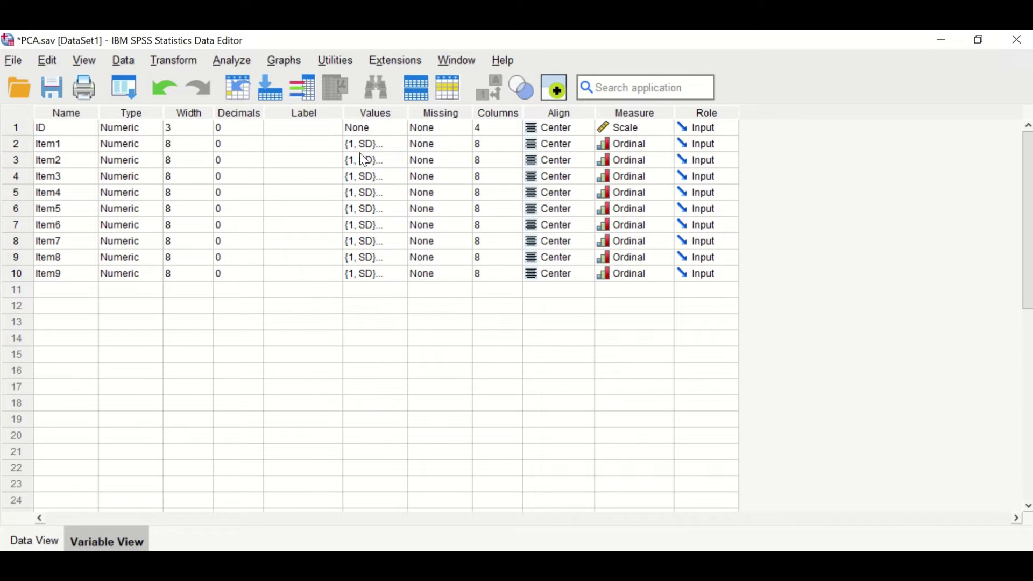
left_click(398, 144)
left_click(400, 143)
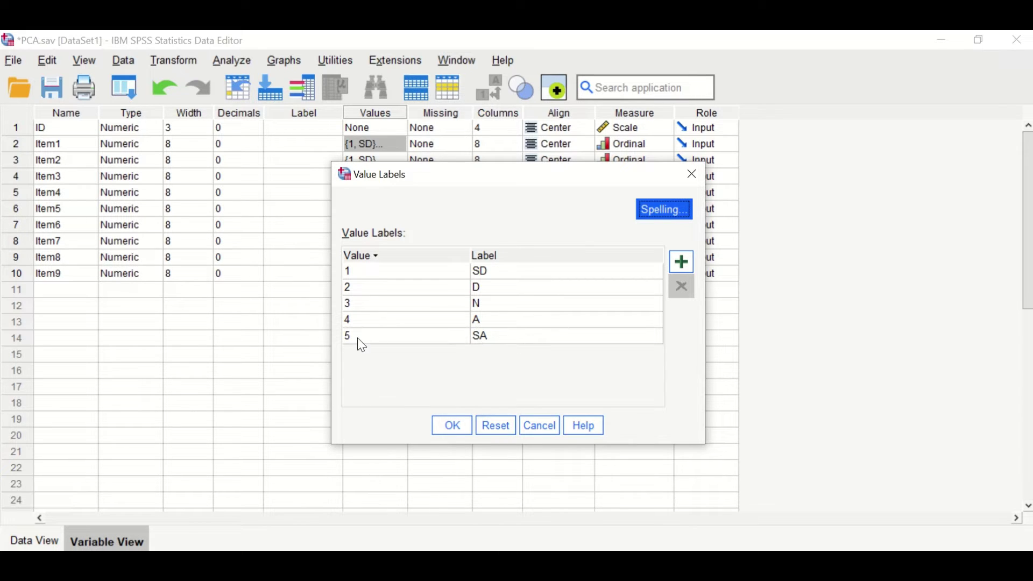
left_click(451, 425)
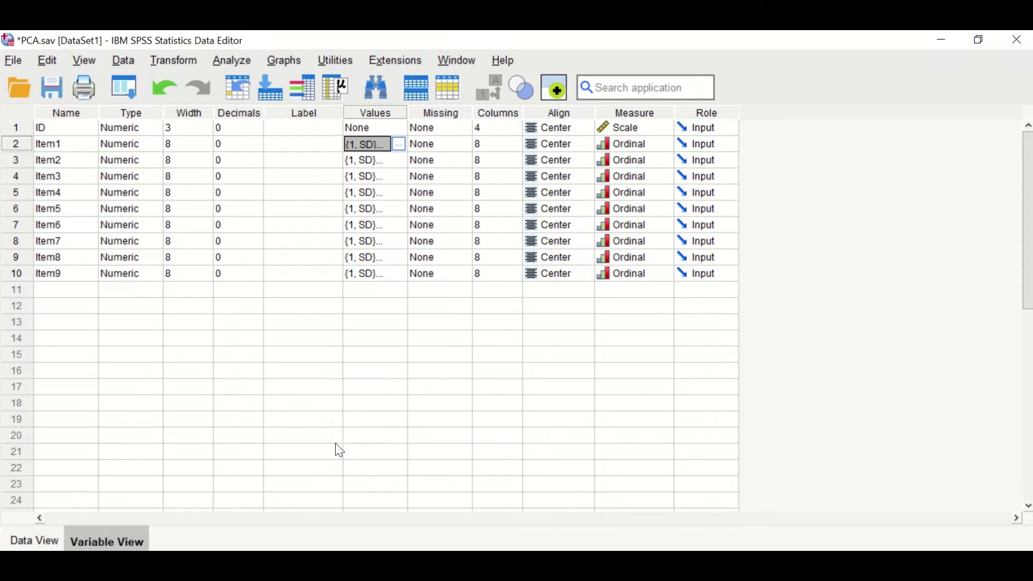
Back in Data View, toggle responses to their SD–SA labels and back to numbers.
left_click(35, 543)
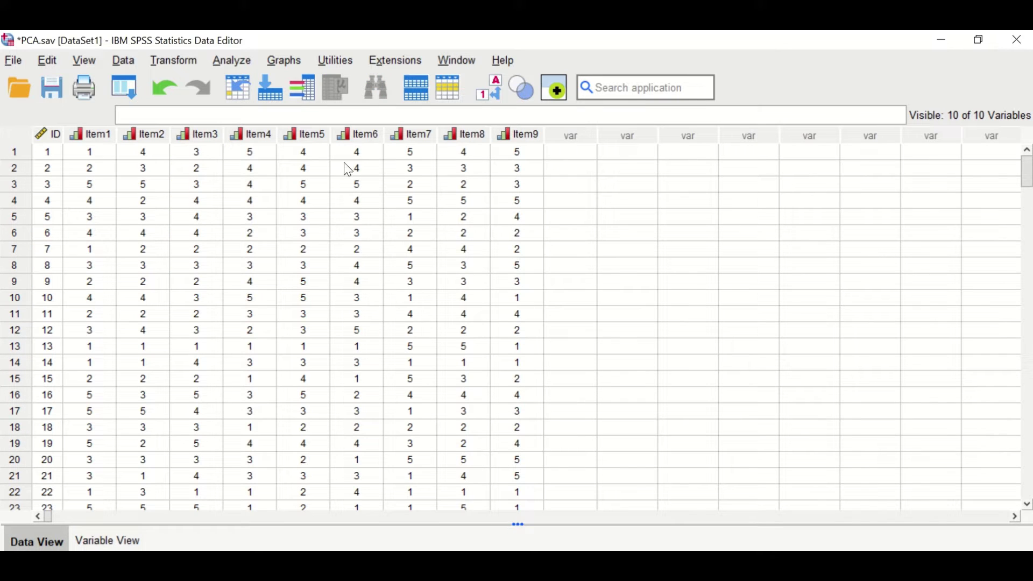
left_click(498, 89)
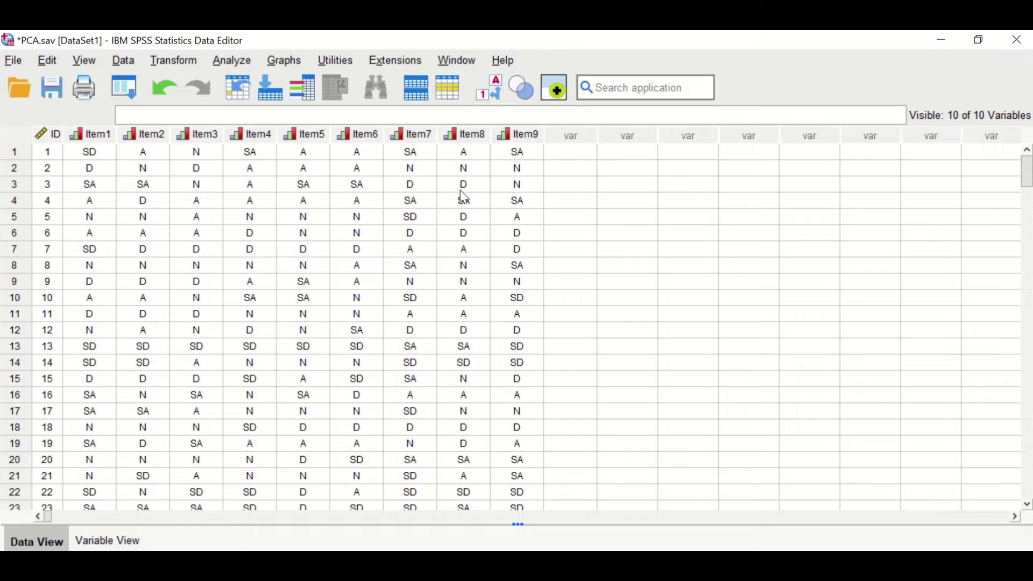
left_click(484, 91)
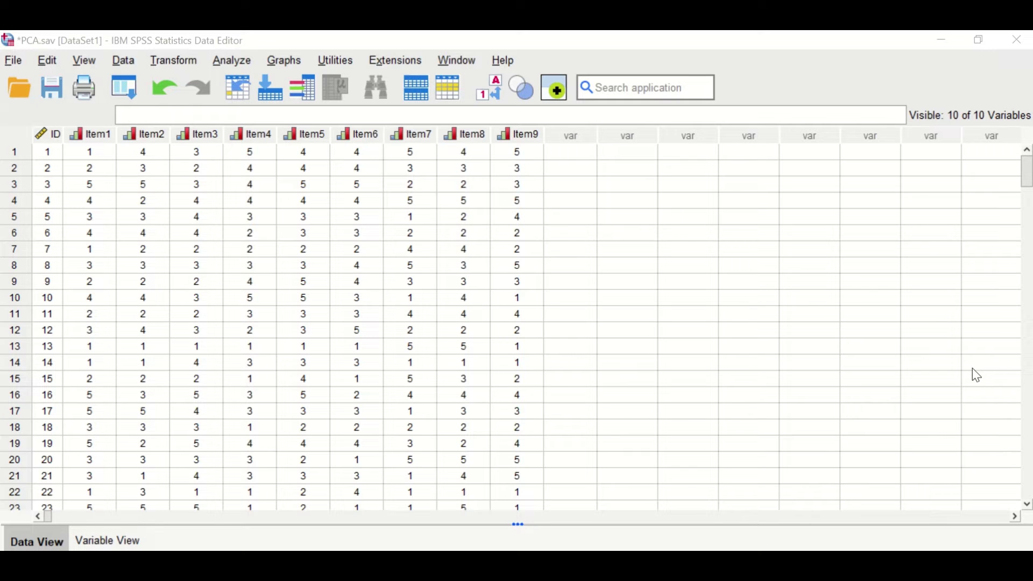
left_click(688, 395)
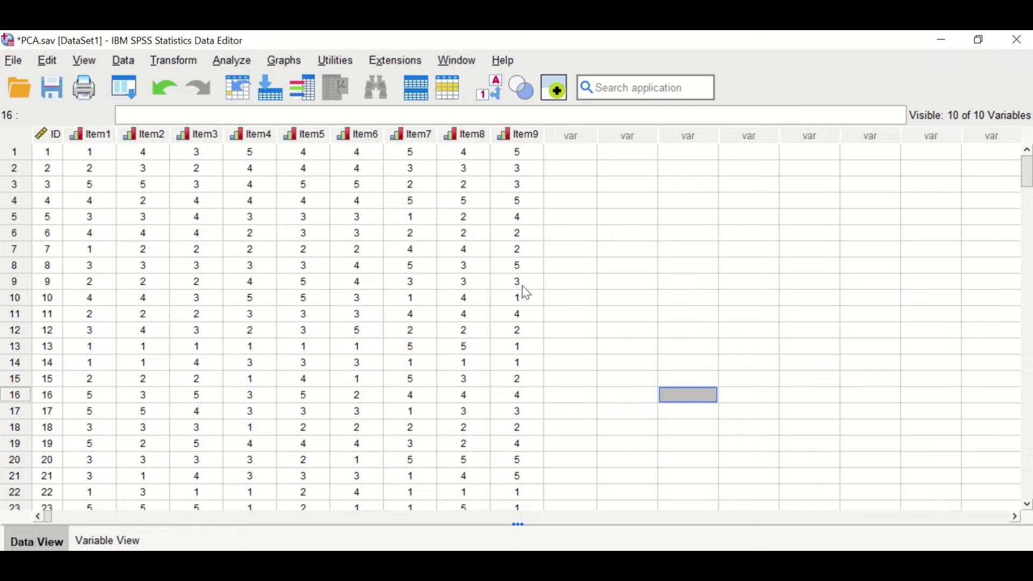
Recode Item1 into a different variable with the output name Item1R.
left_click(170, 61)
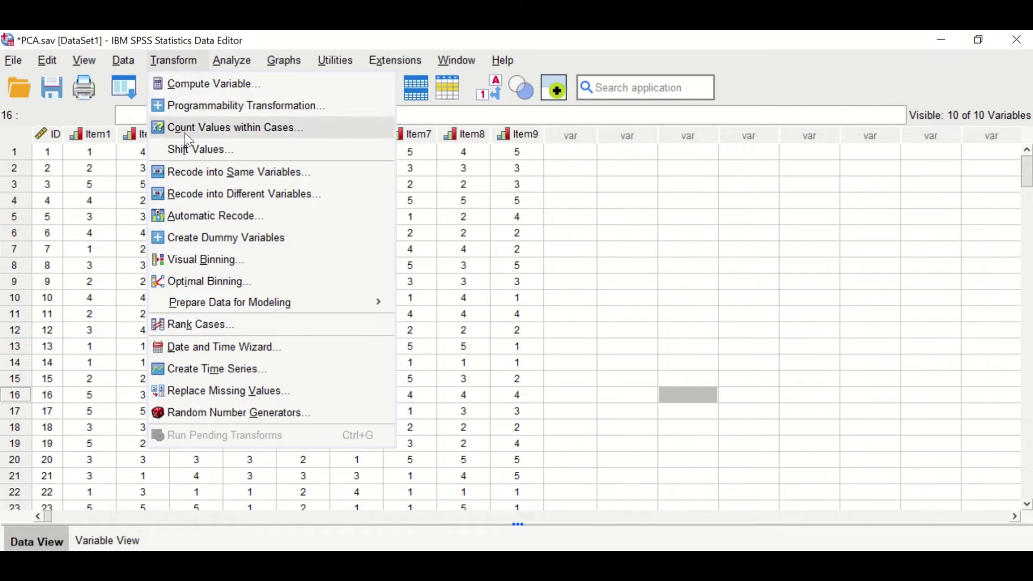
left_click(200, 203)
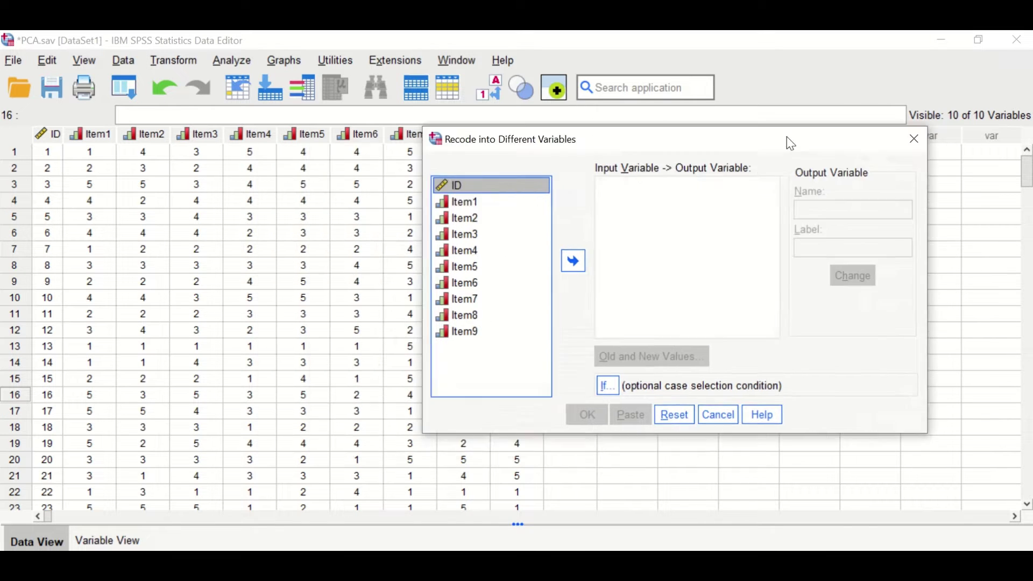
left_click_drag(791, 144, 451, 200)
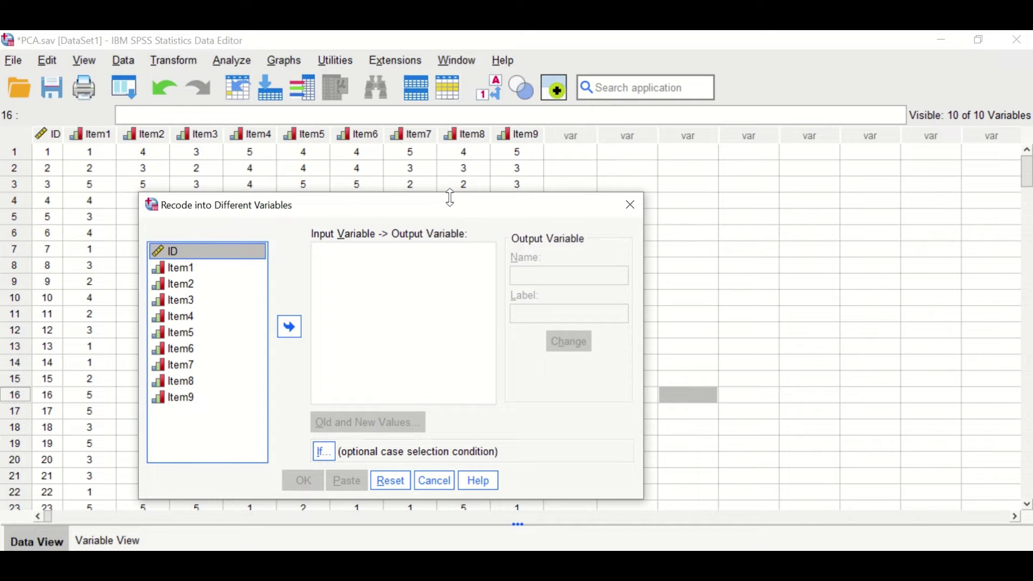
left_click(179, 269)
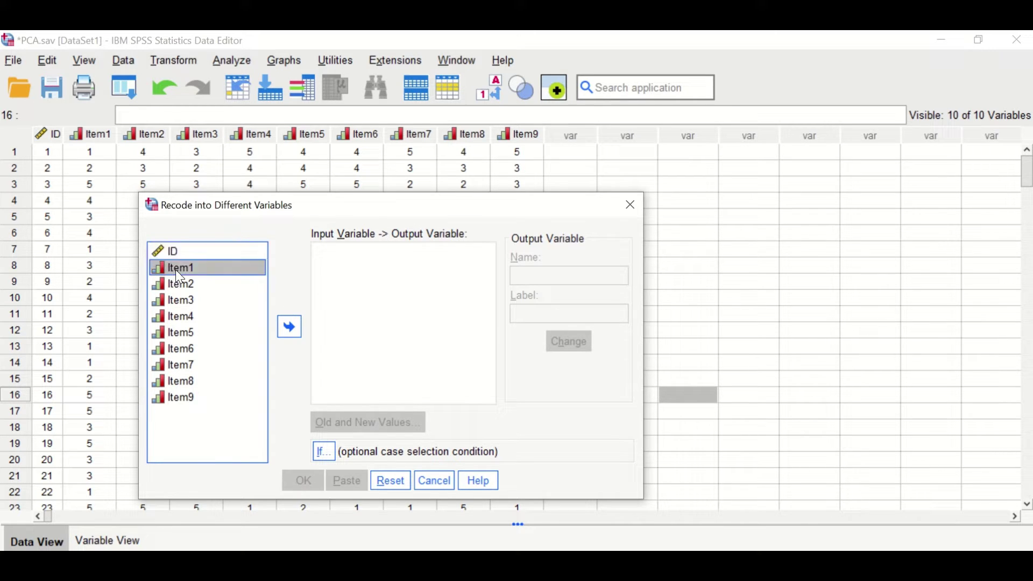
left_click(288, 326)
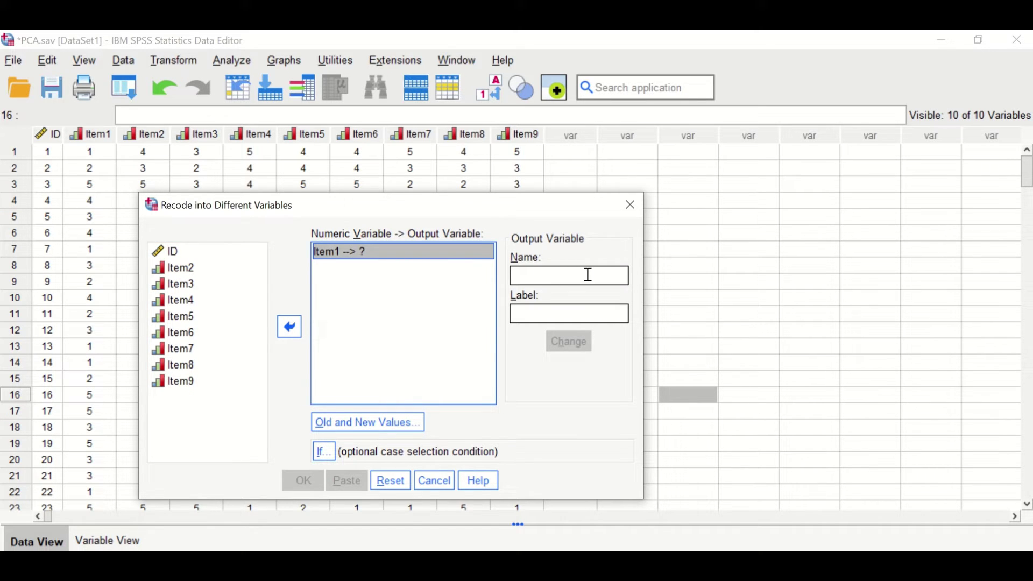
left_click(561, 280)
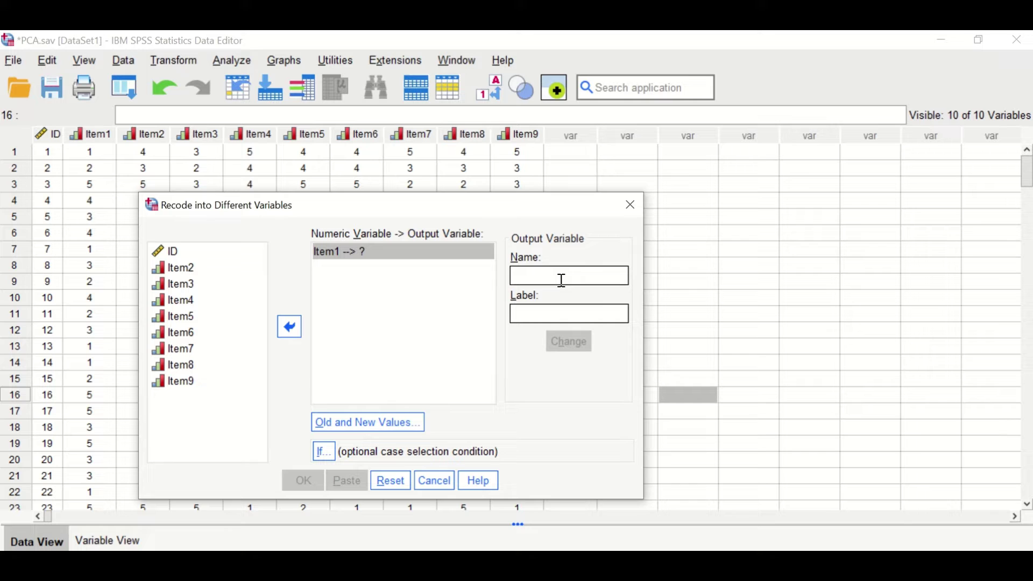
type("Item1R")
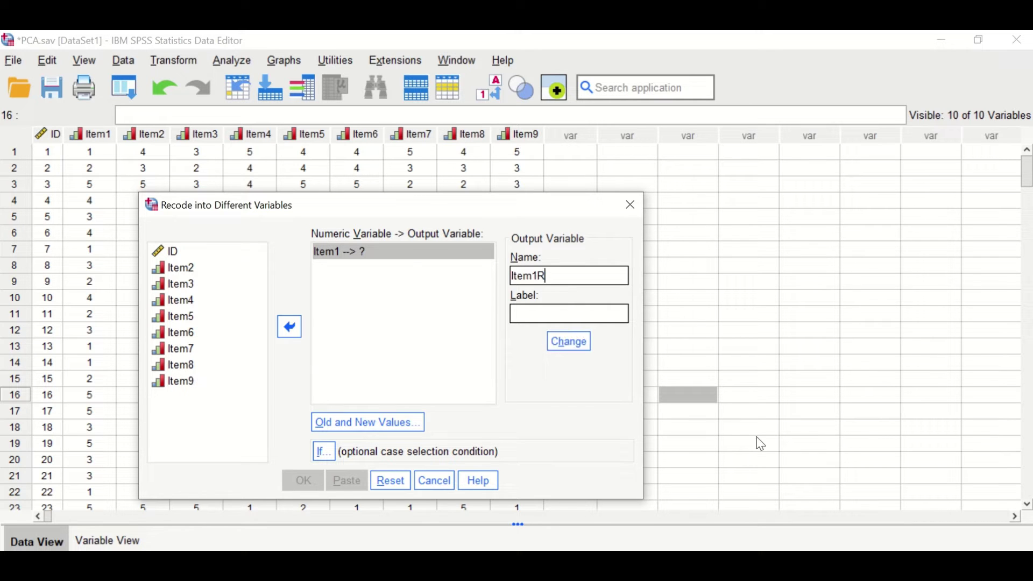
left_click(569, 344)
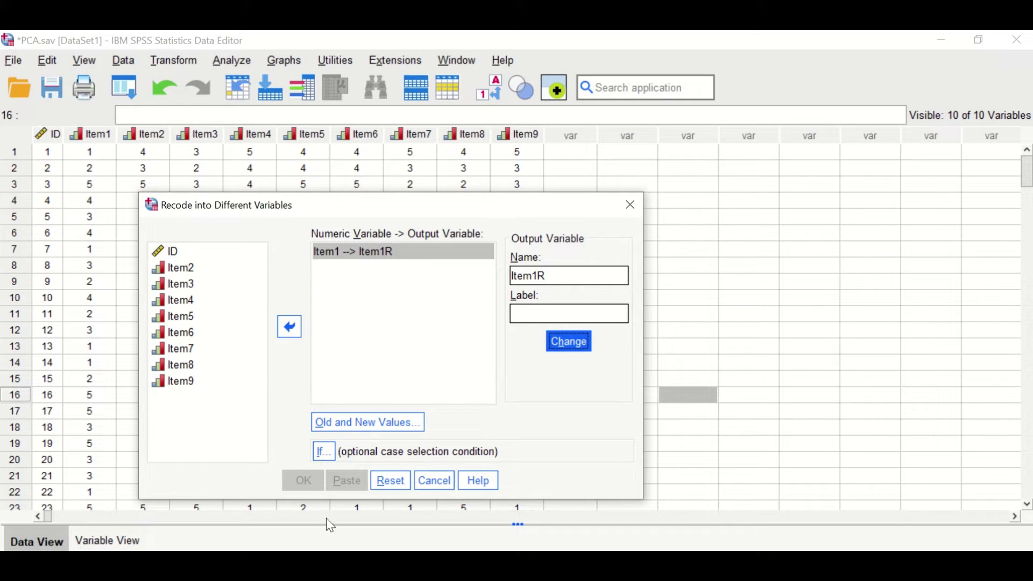
In Old and New Values, map old range 1 through 3 to new value 1.
left_click(368, 425)
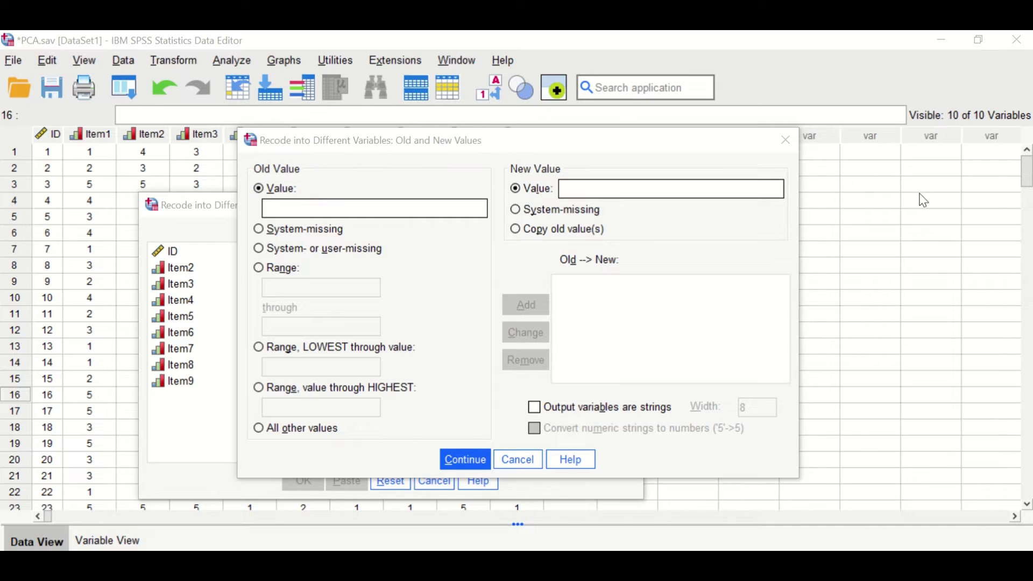
left_click(450, 254)
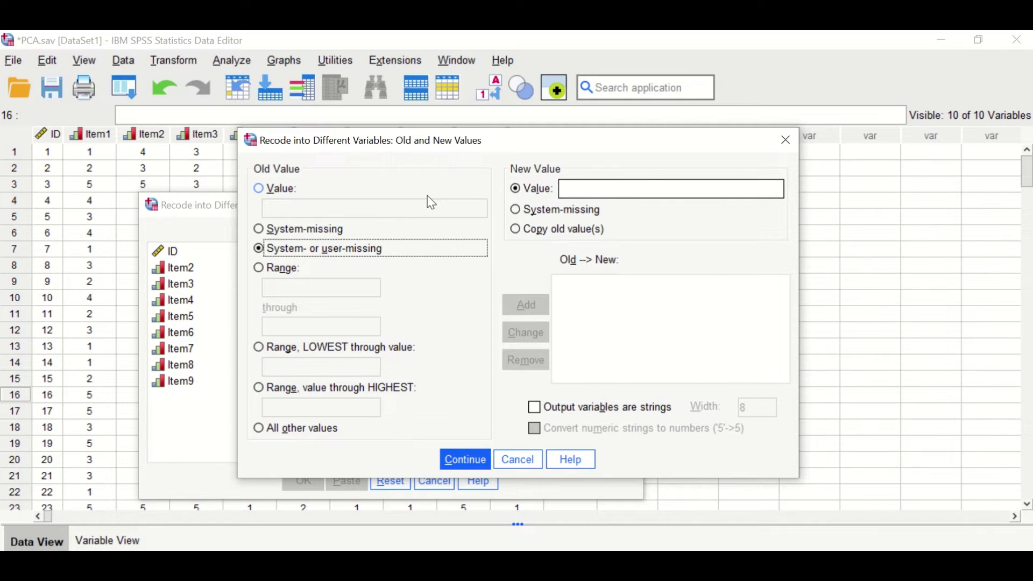
left_click(278, 271)
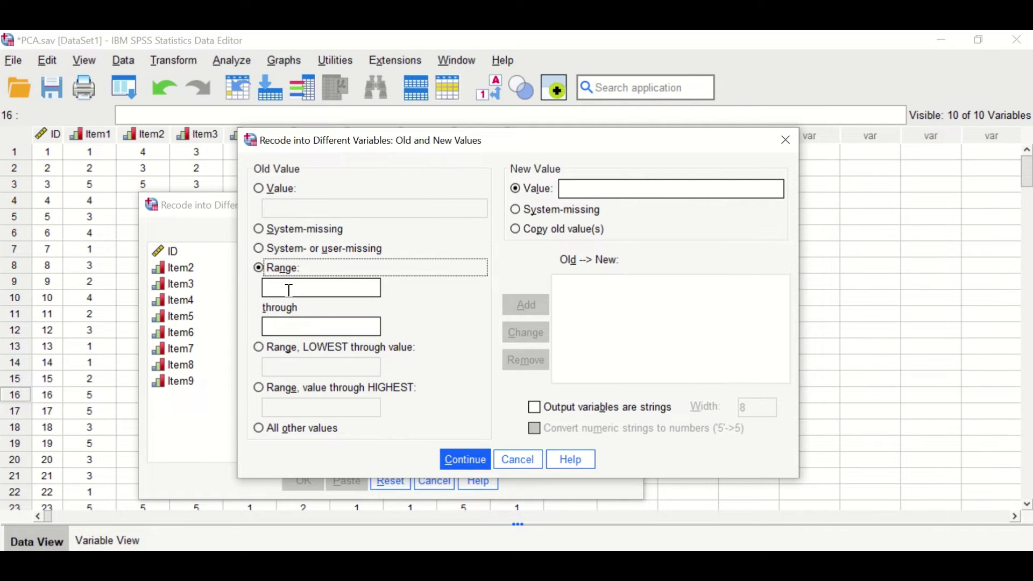
left_click(289, 289)
type("1")
left_click(300, 328)
type("3")
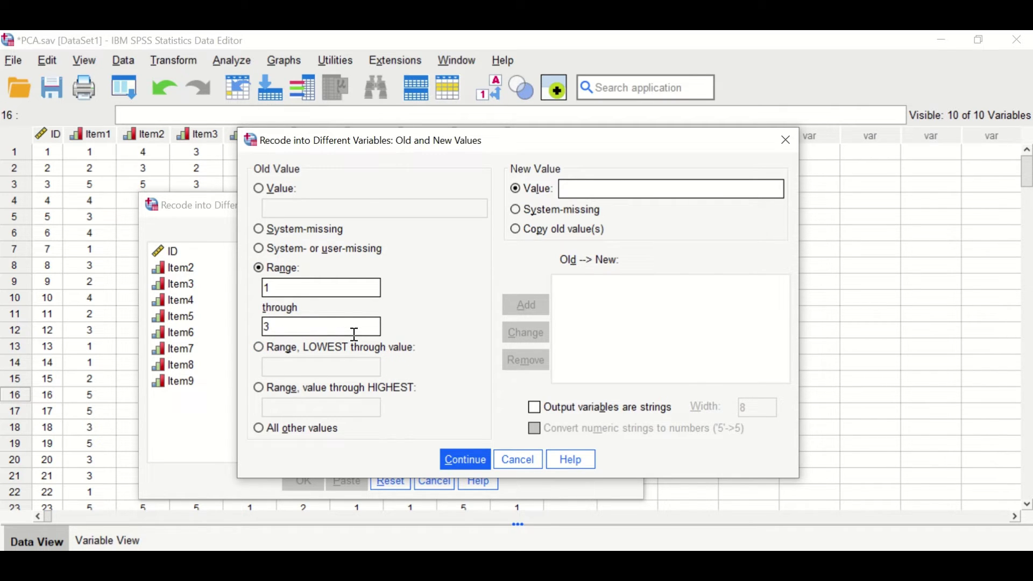
left_click(621, 189)
type("1")
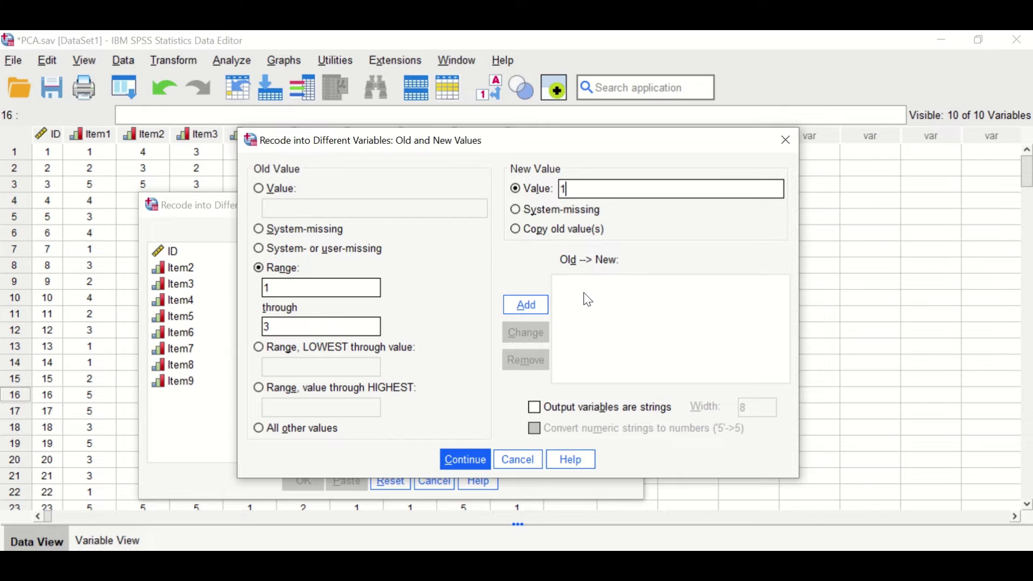
left_click(529, 306)
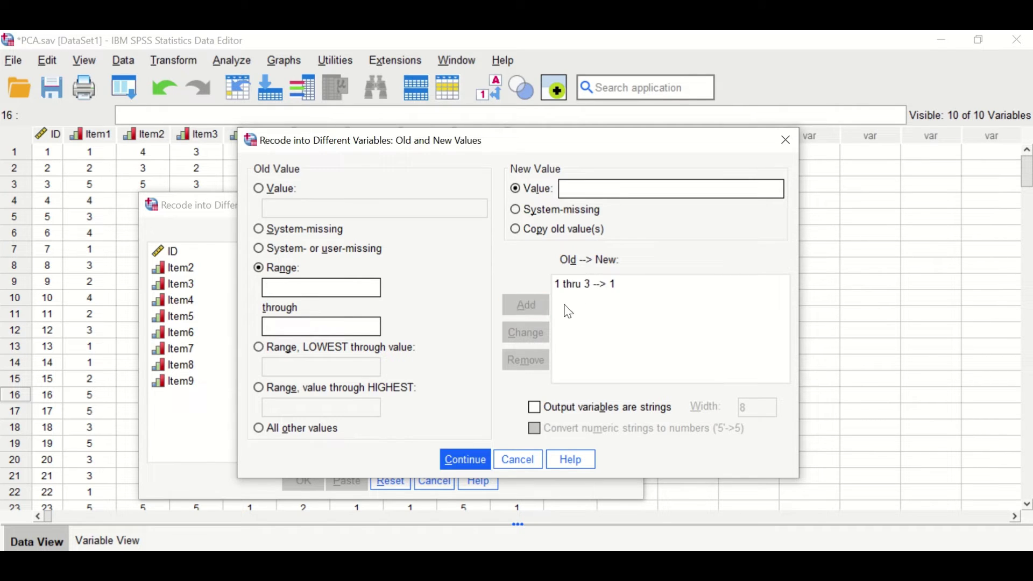
Add the rule mapping old range 4 through 5 to new value 2.
left_click(307, 287)
type("4")
type("5")
left_click(602, 189)
type("2")
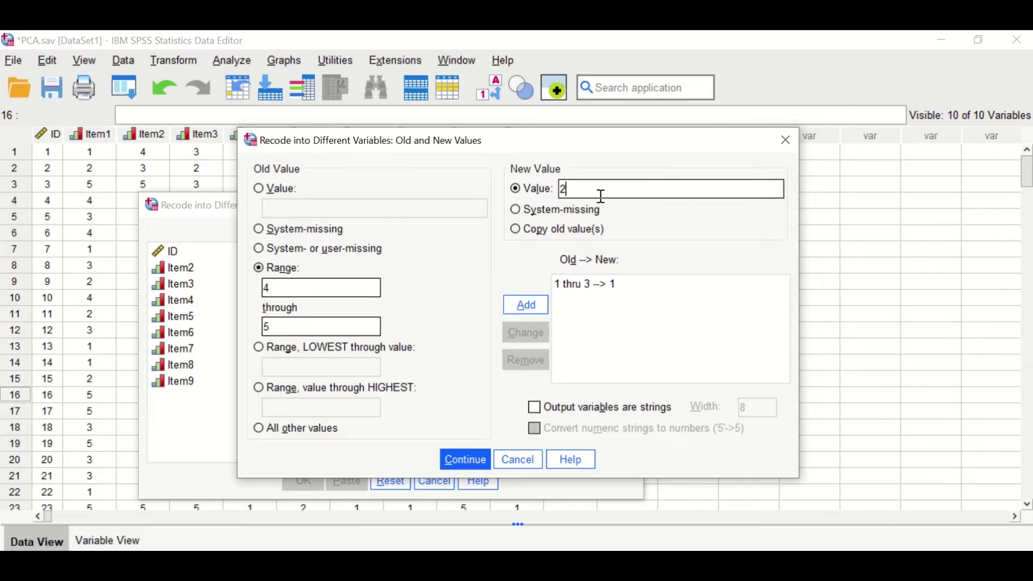
left_click(532, 306)
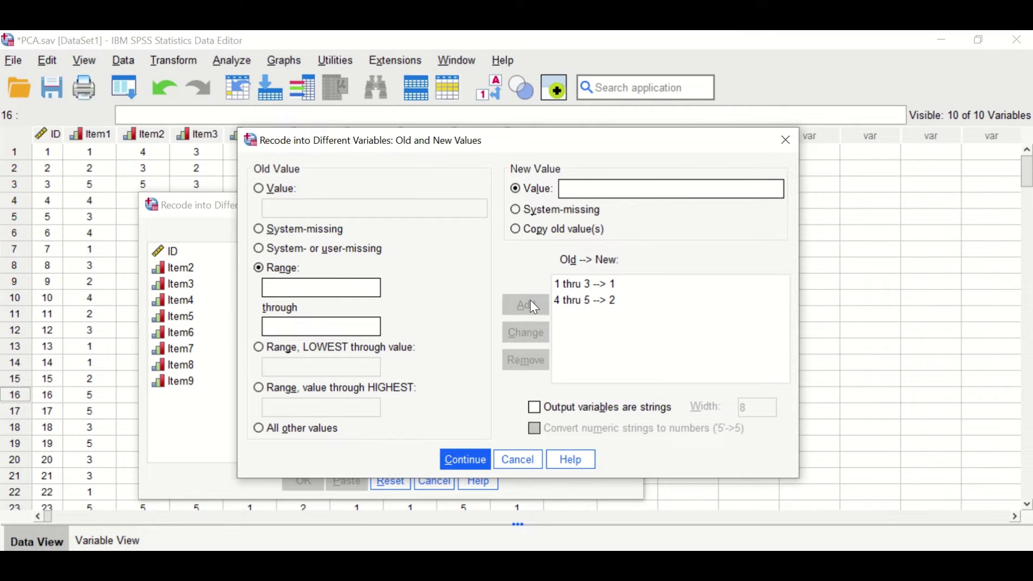
Run the recode to create Item1R and set its Decimals to 0.
left_click(460, 462)
left_click(304, 476)
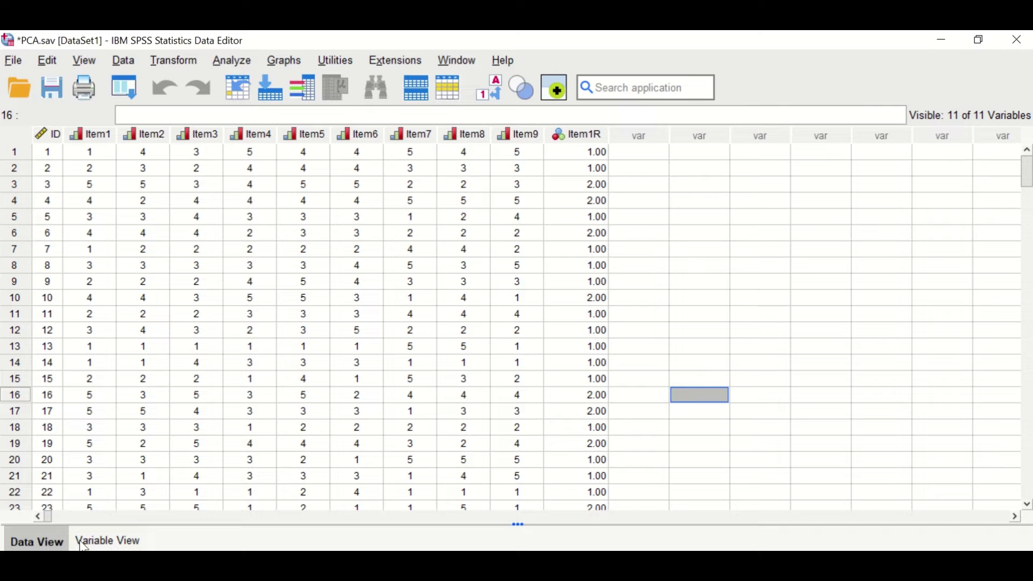
left_click(122, 540)
left_click(251, 296)
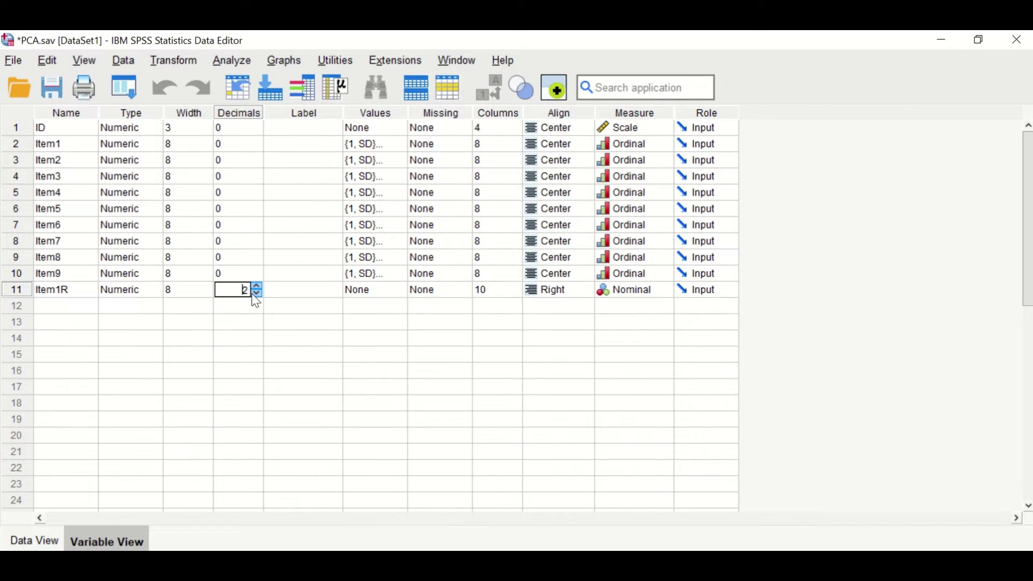
left_click(257, 294)
left_click(24, 535)
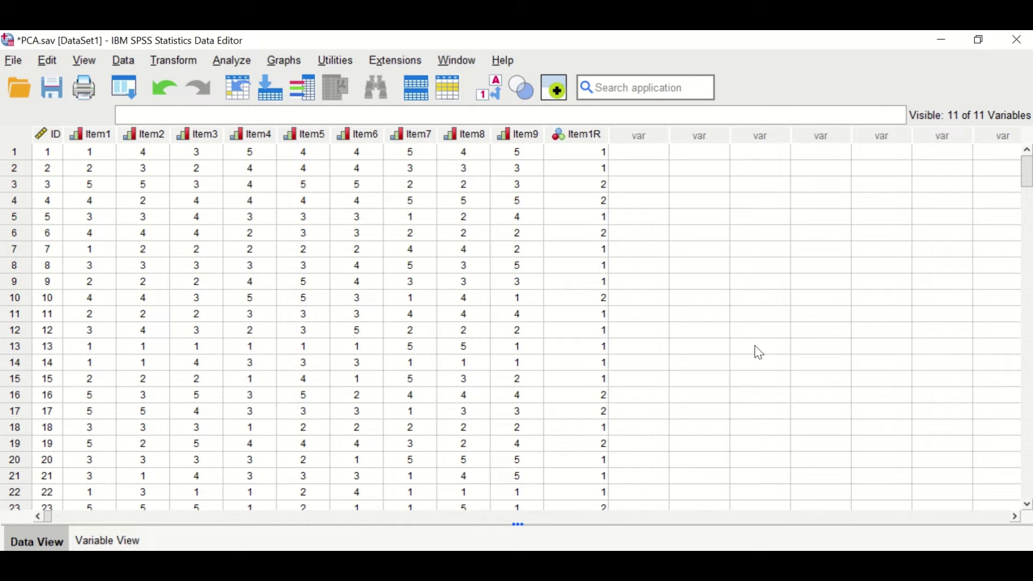
Open Item1R's value labels in Variable View and label value 1 as D.
left_click(123, 542)
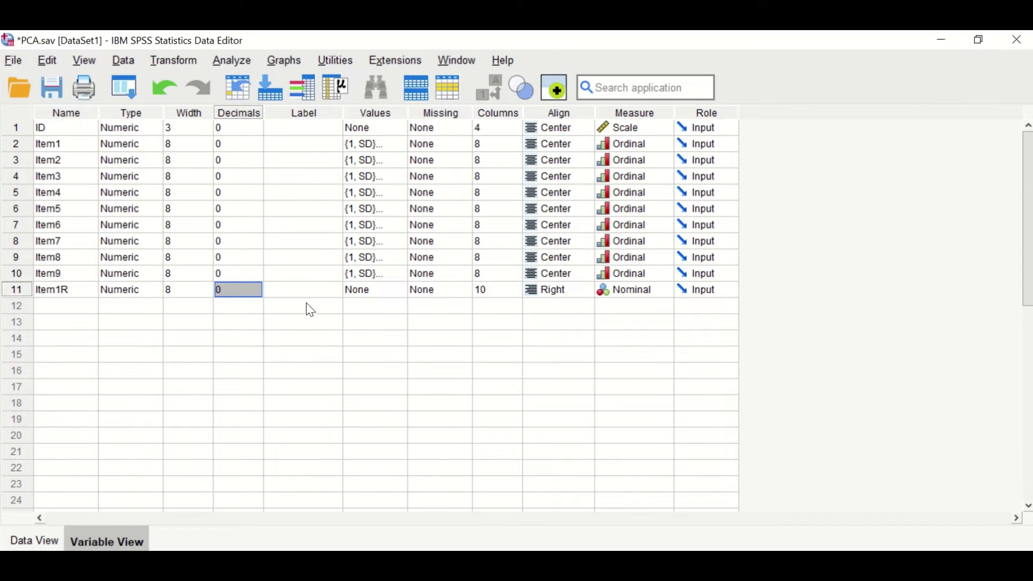
left_click(387, 293)
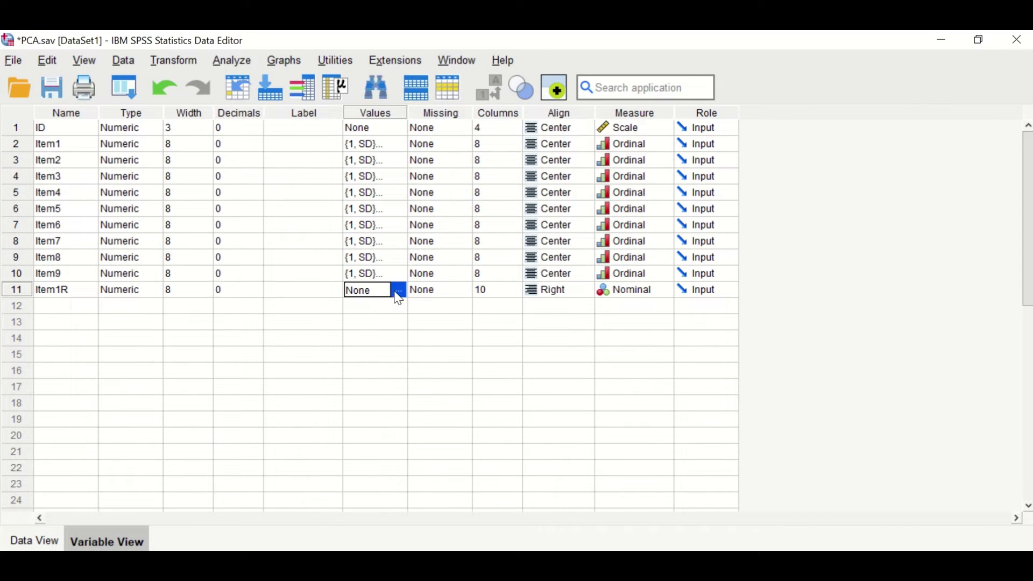
left_click(399, 291)
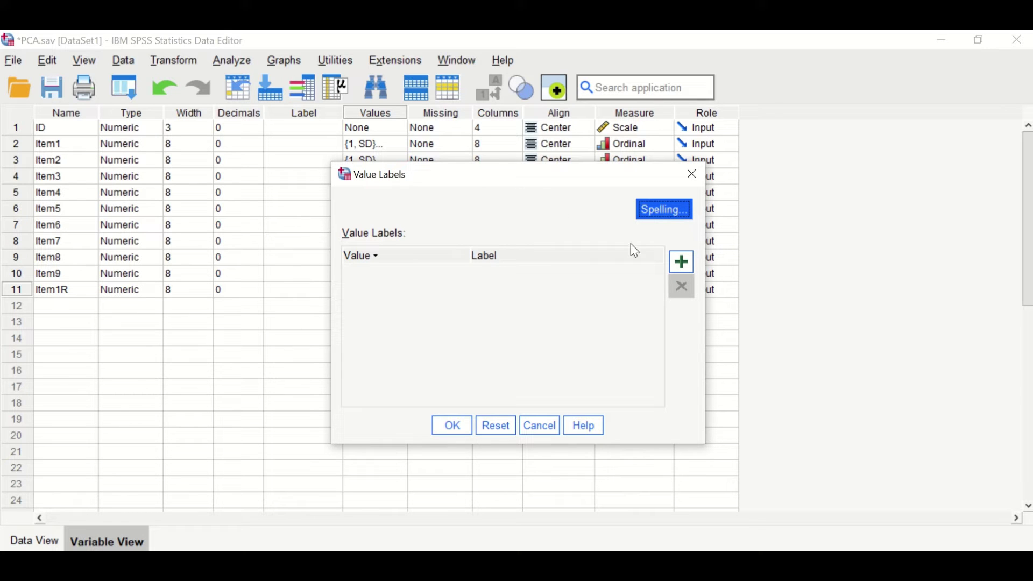
left_click(682, 261)
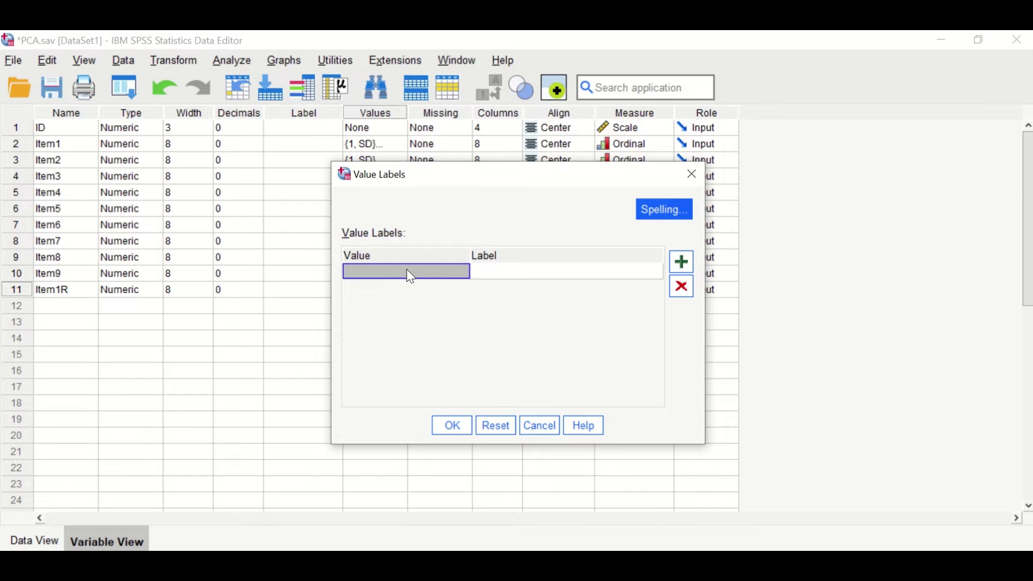
type("1")
left_click(516, 273)
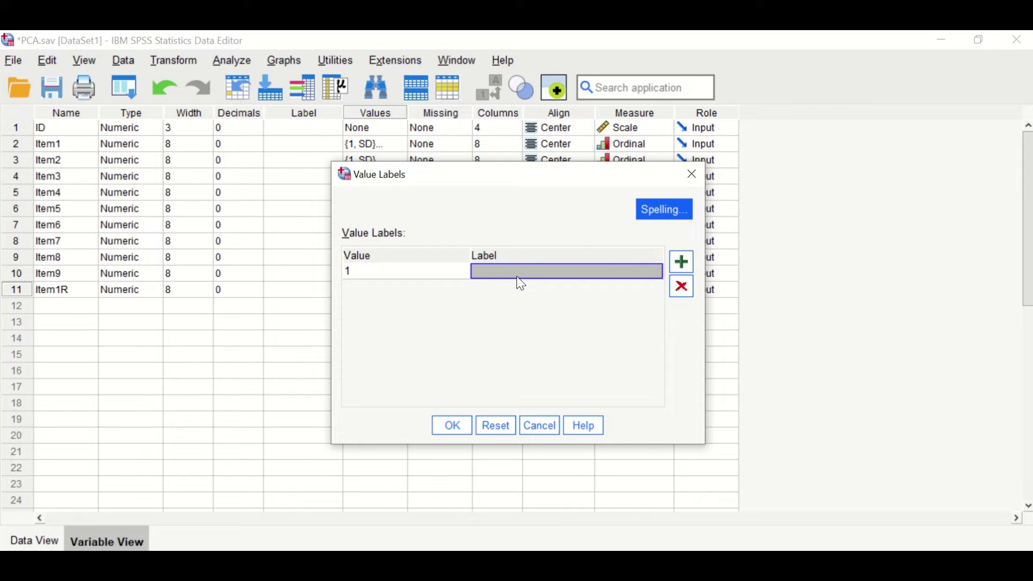
type("D")
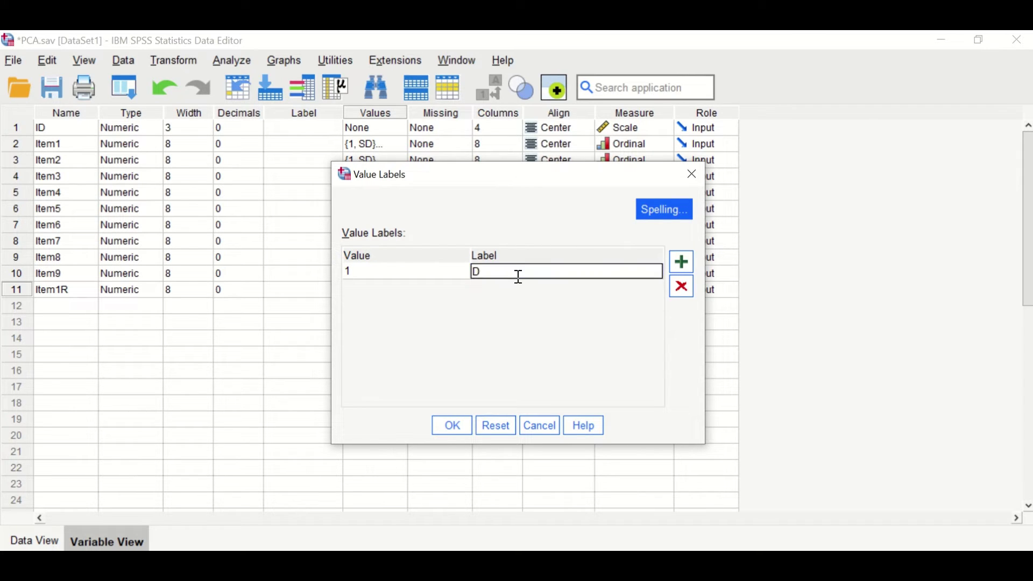
Add a label for value 2, confirm the labels, and return to Data View.
left_click(679, 262)
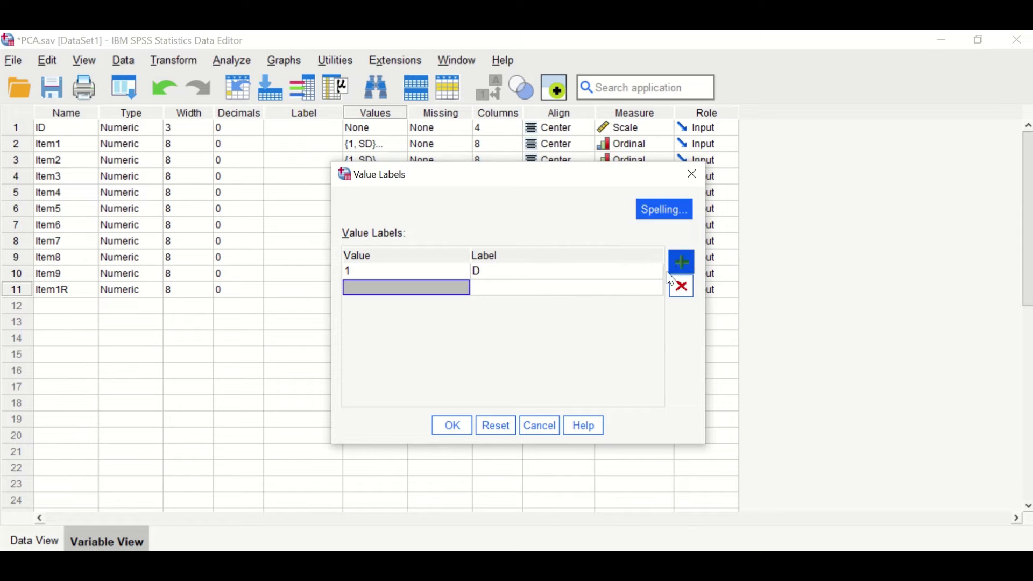
type("2")
left_click(511, 286)
type("a")
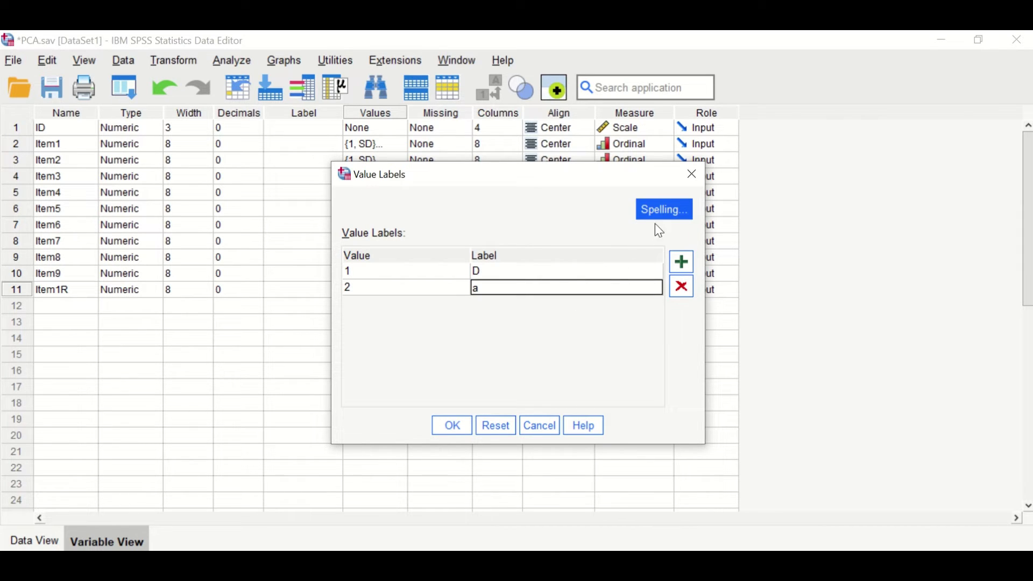
double_click(488, 290)
left_click(452, 427)
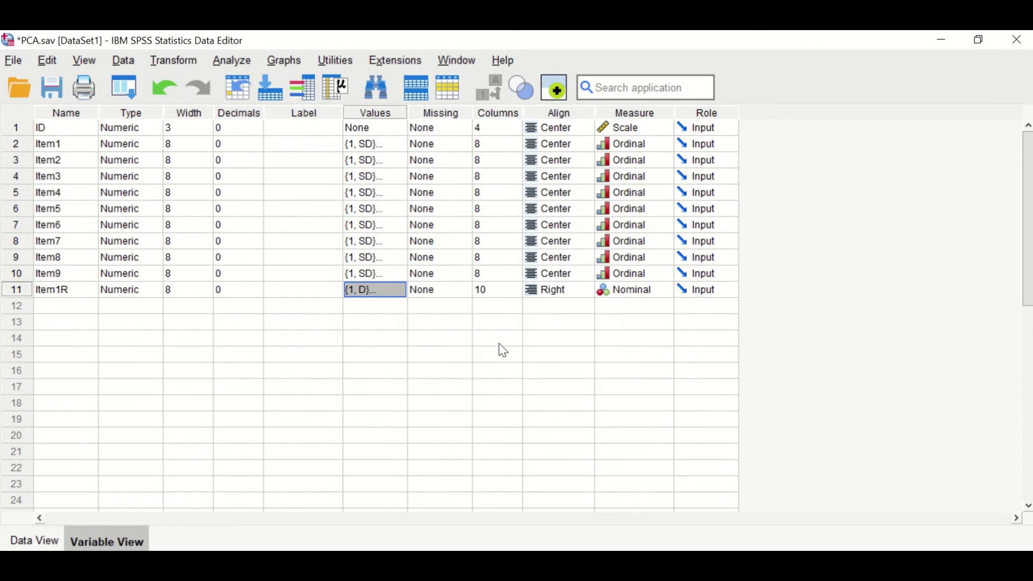
left_click(36, 539)
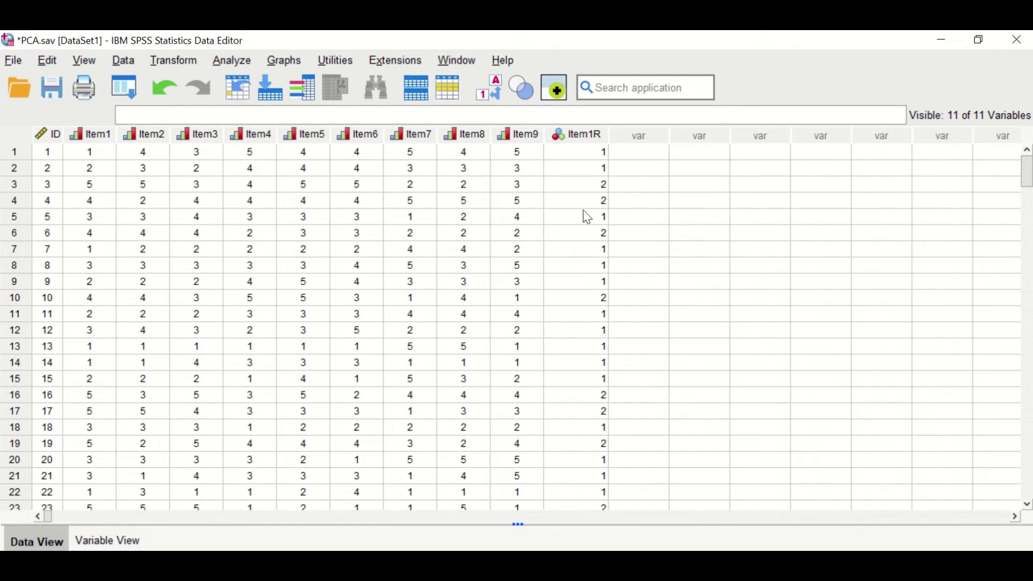
Start a reset Frequencies analysis with Item1 and Item1R as variables.
left_click(241, 63)
mouse_move(256, 129)
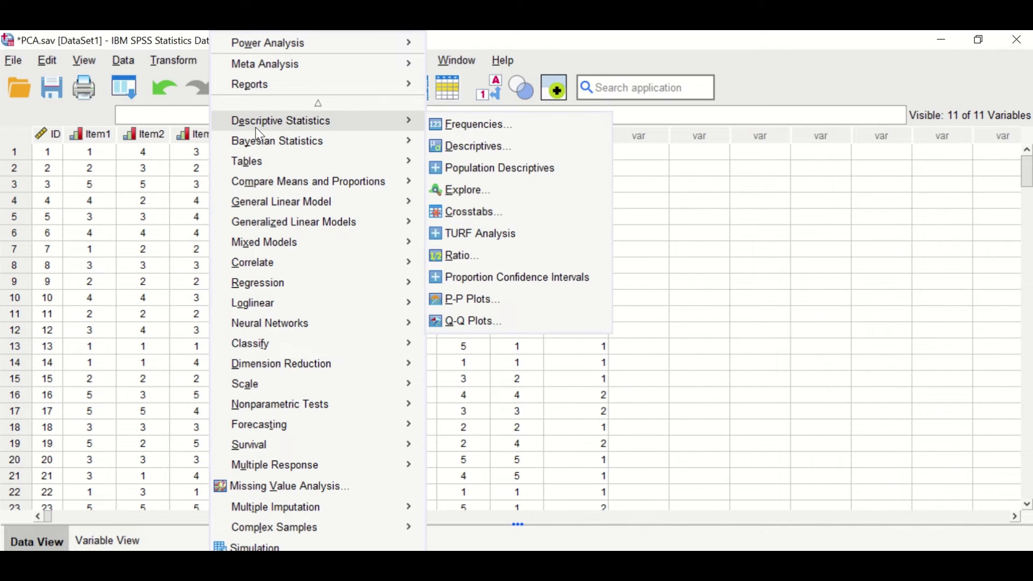
left_click(499, 125)
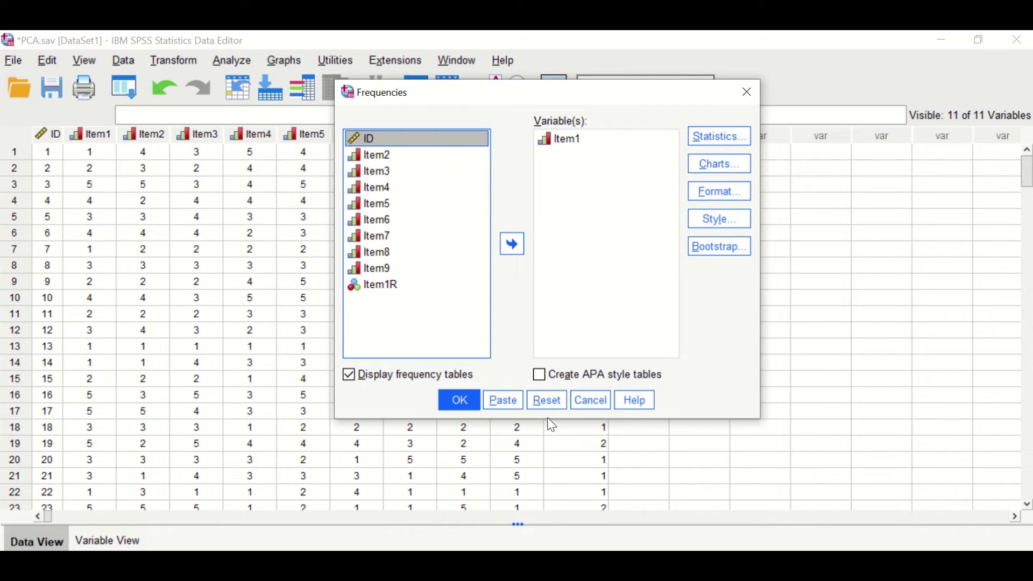
left_click(547, 401)
left_click(387, 157)
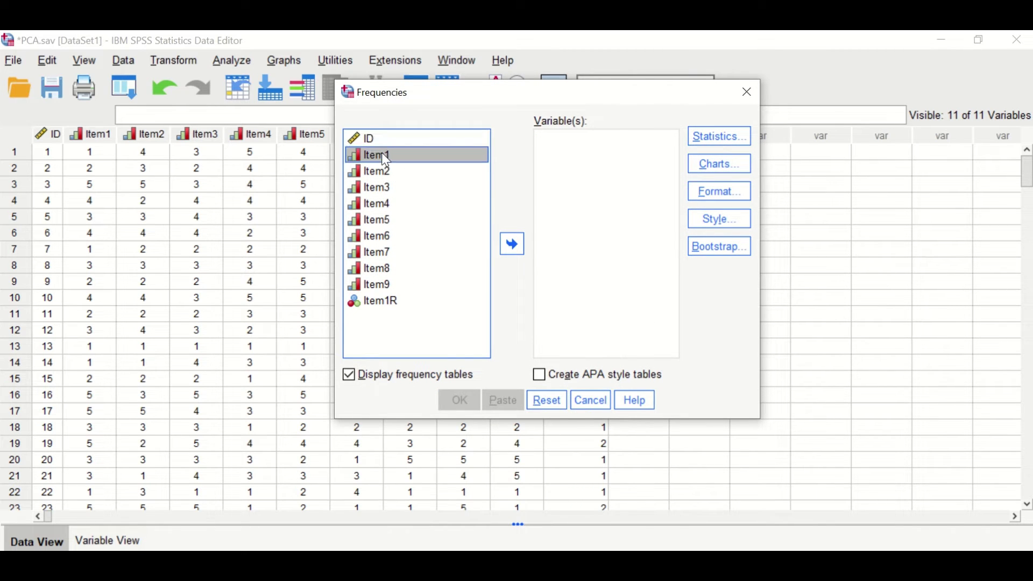
left_click(511, 244)
left_click(371, 285)
left_click(511, 245)
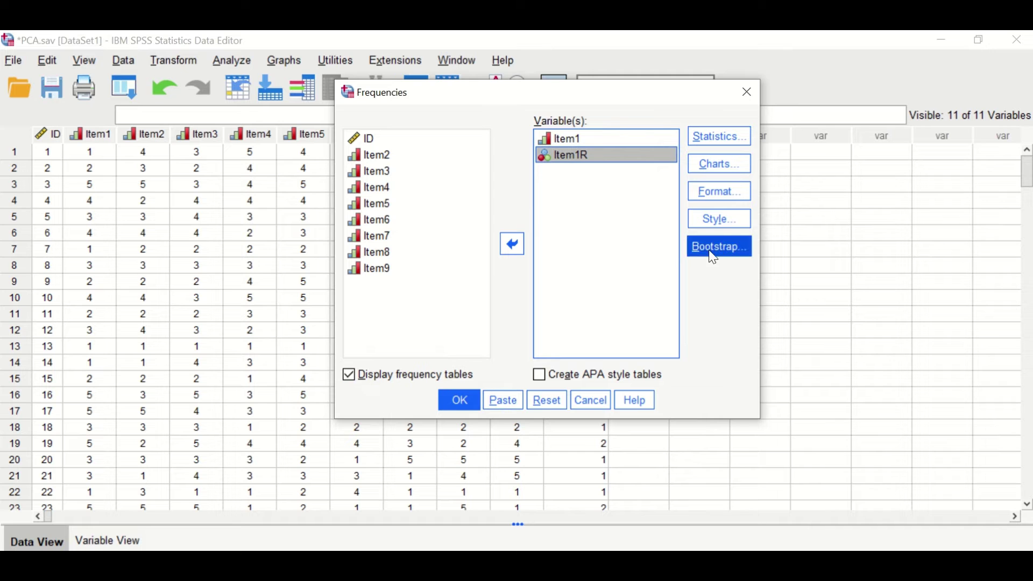
Request median, minimum, maximum and range statistics.
left_click(726, 141)
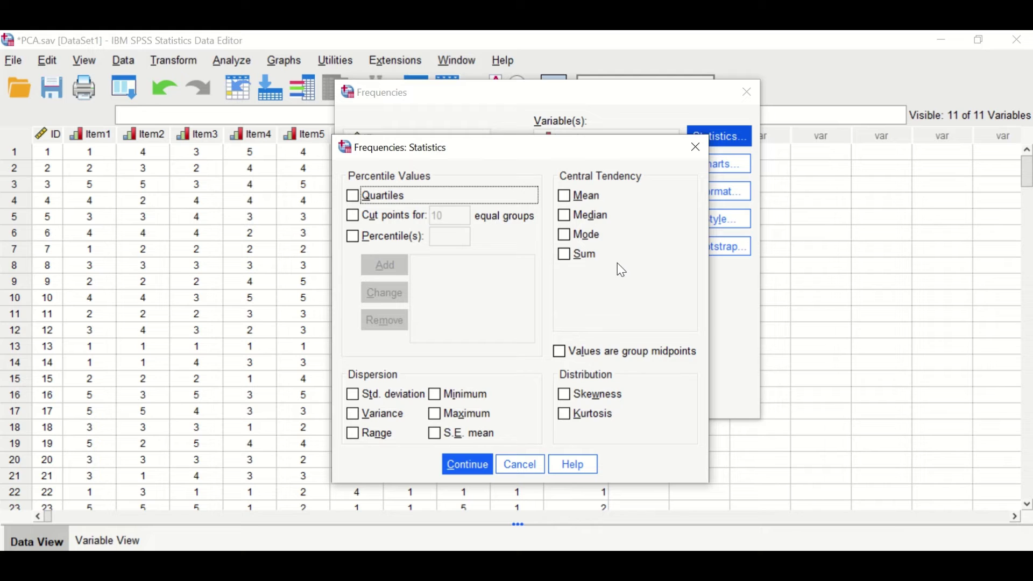
left_click(589, 220)
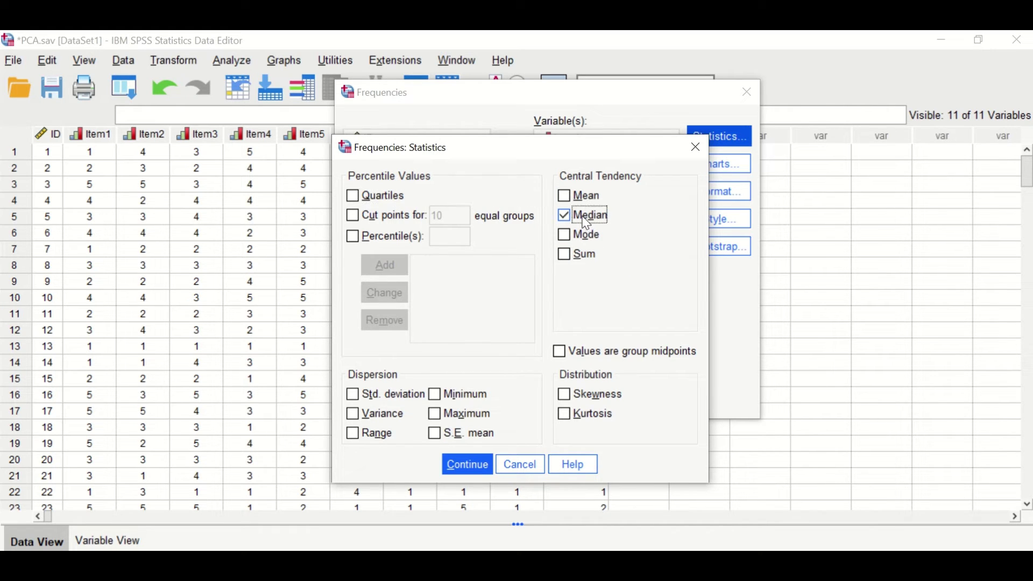
left_click(453, 398)
left_click(457, 415)
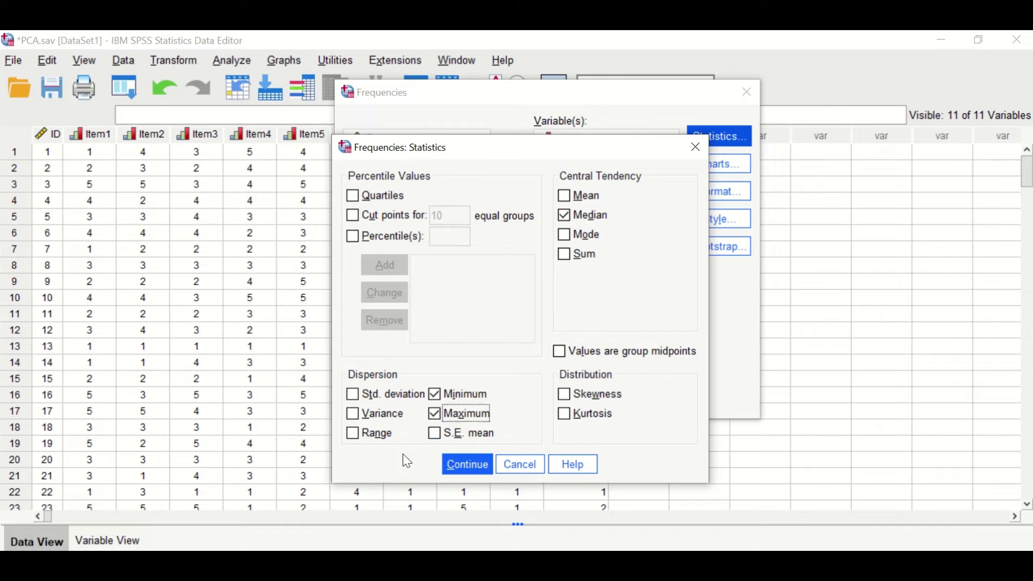
left_click(378, 437)
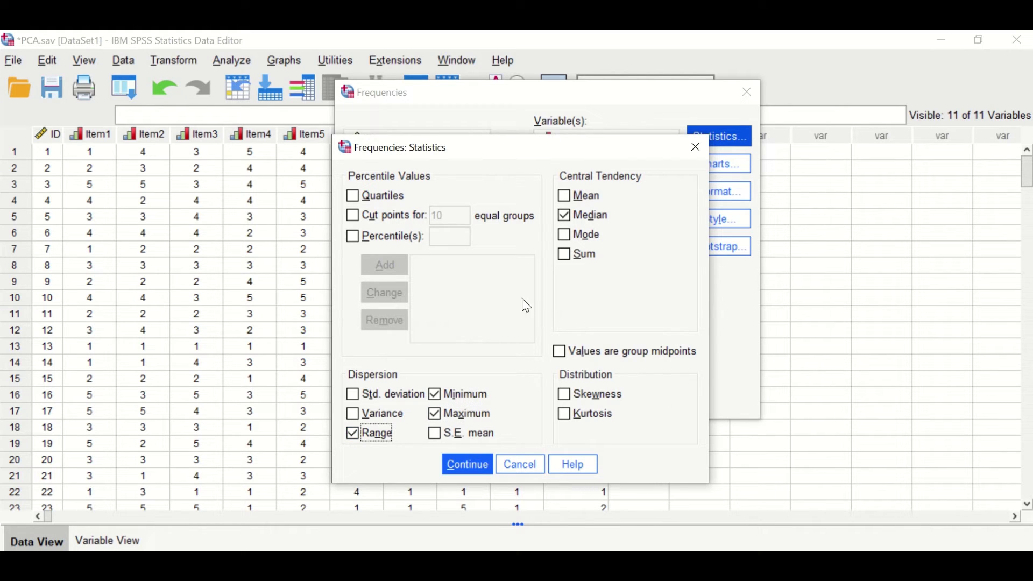
Add bar charts with percentage values to the Frequencies output.
left_click(472, 462)
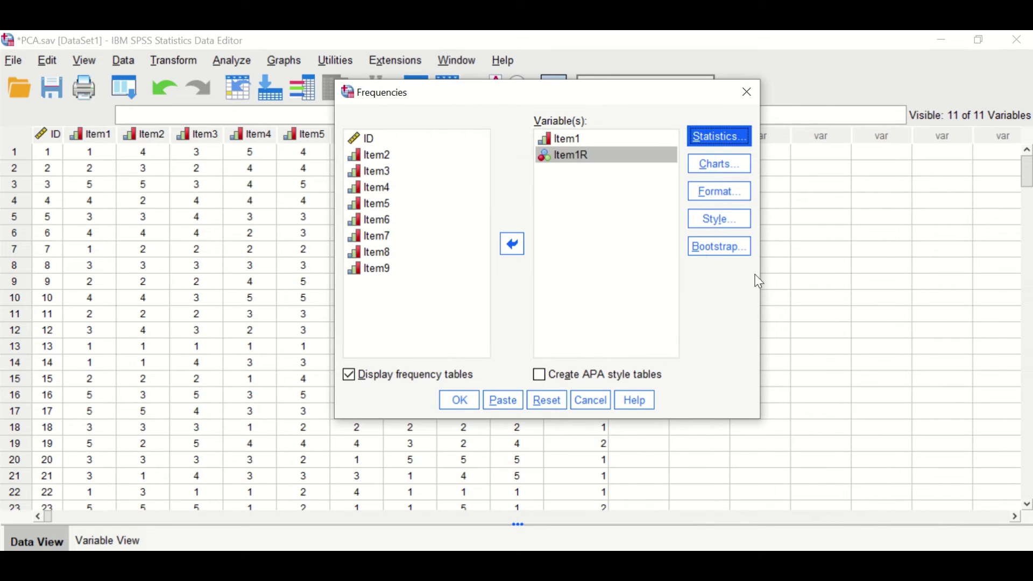
left_click(737, 169)
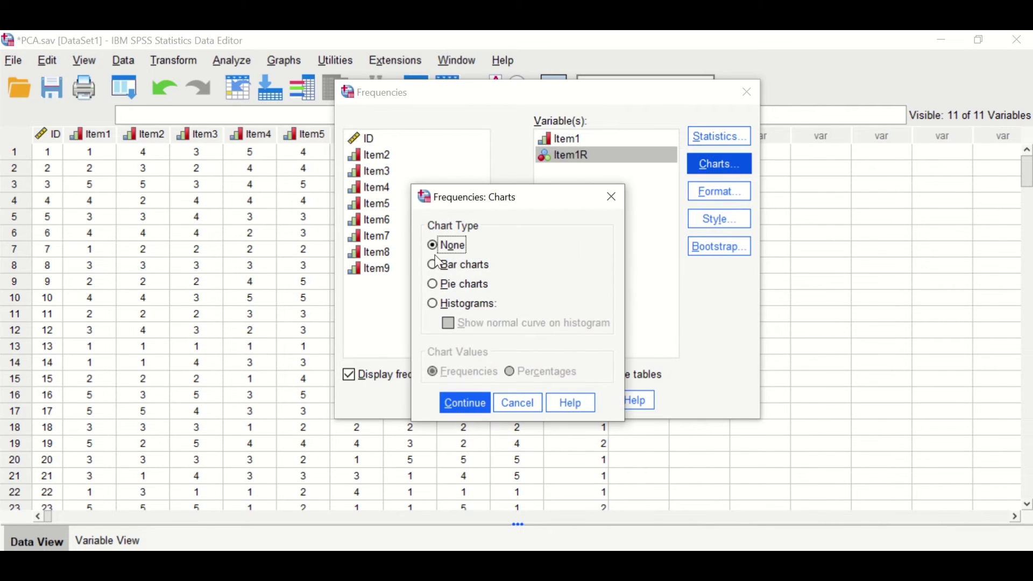
left_click(466, 266)
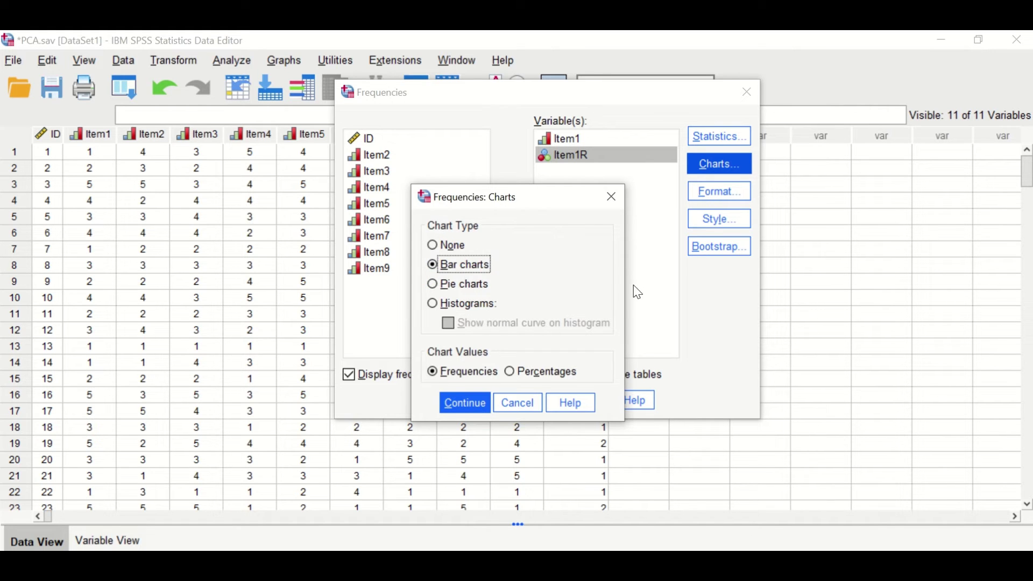
left_click(508, 372)
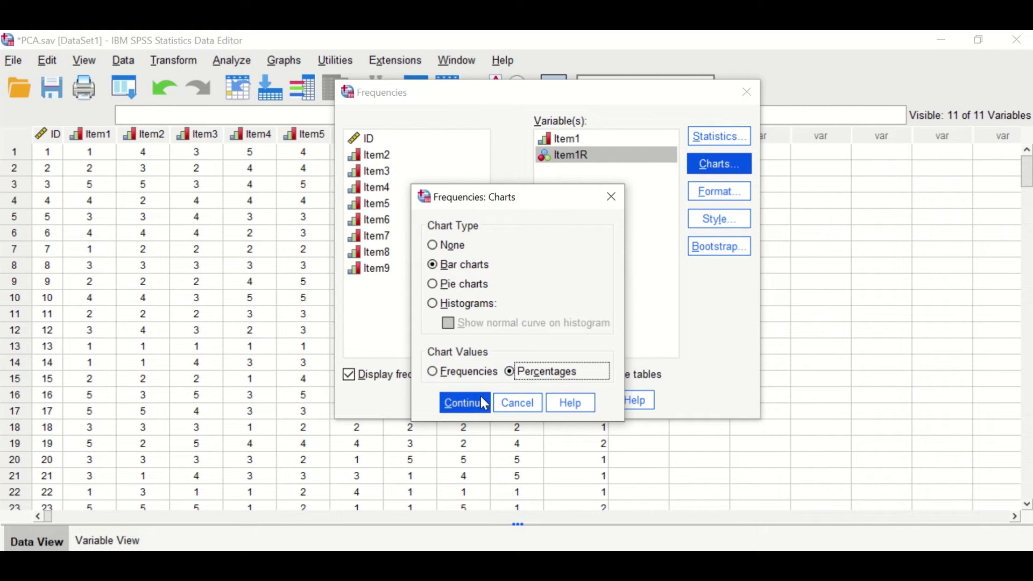
left_click(456, 404)
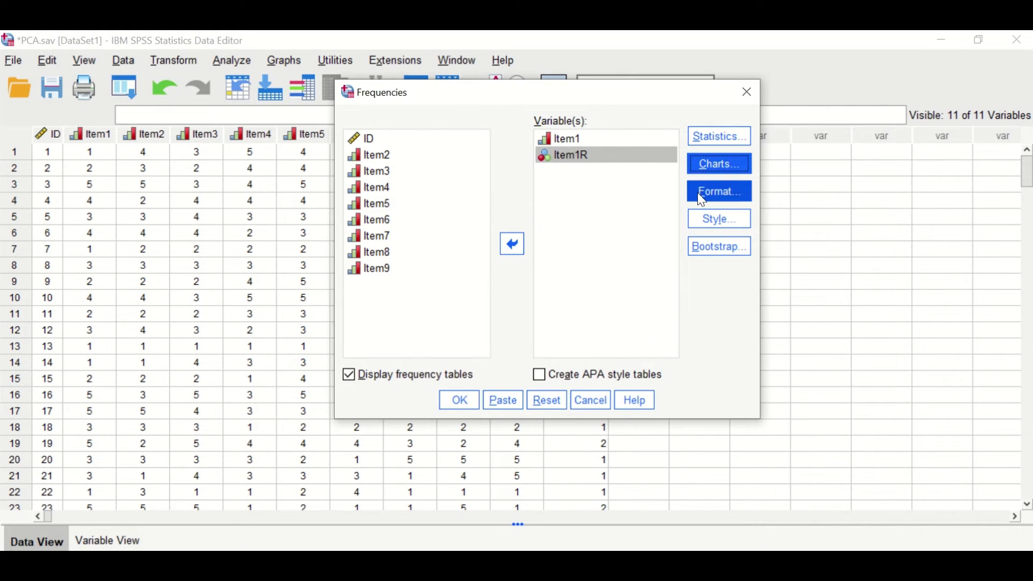
Keep default ascending ordering and table styling, then run the Frequencies analysis.
left_click(718, 192)
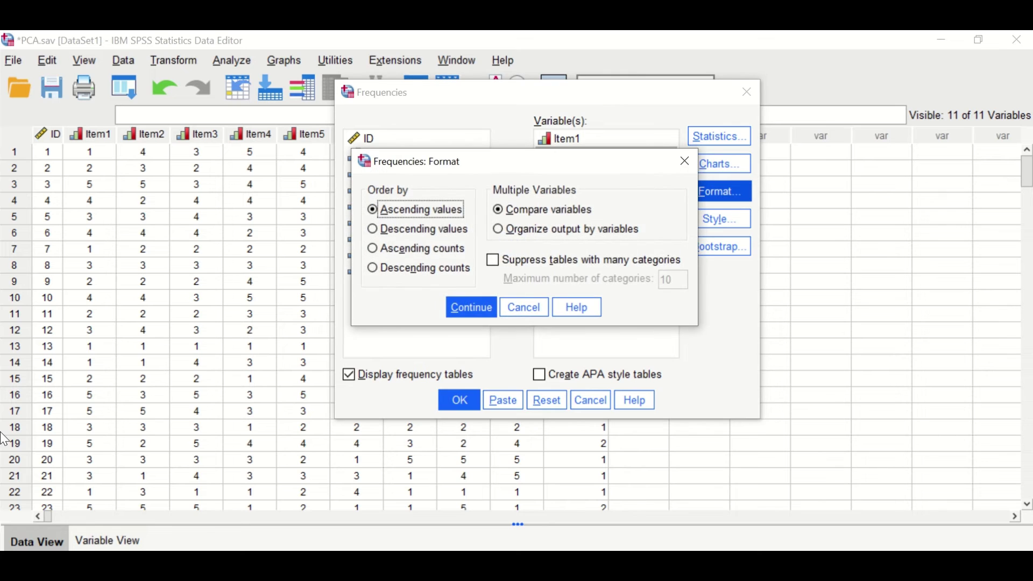
left_click(470, 310)
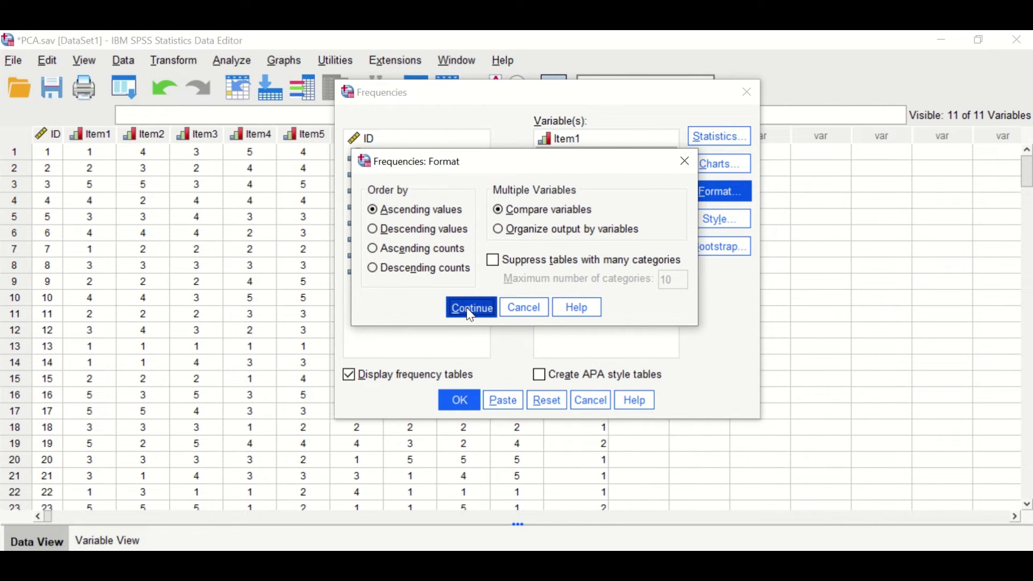
left_click(721, 223)
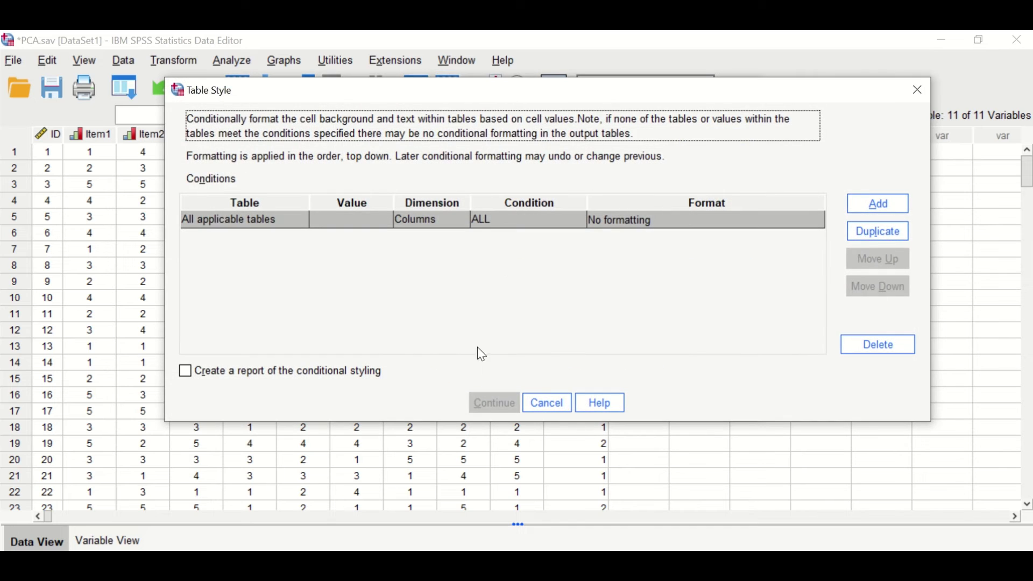
left_click(559, 408)
left_click(459, 400)
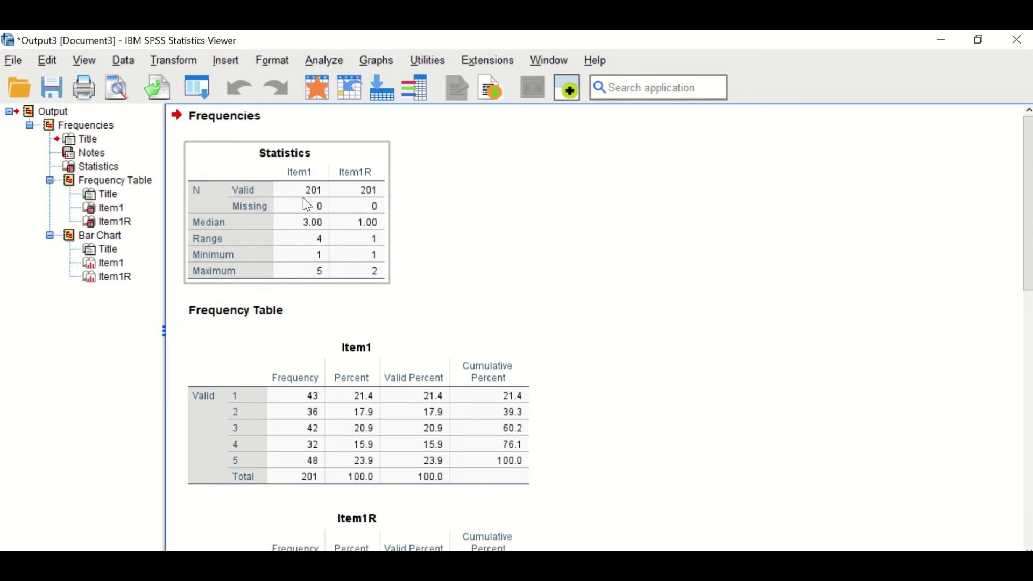
Review the Statistics table: Item1 median 3.00, range 4; Item1R median 1.00, range 1.
left_click(492, 199)
left_click(320, 231)
left_click(425, 213)
left_click(312, 214)
left_click(626, 201)
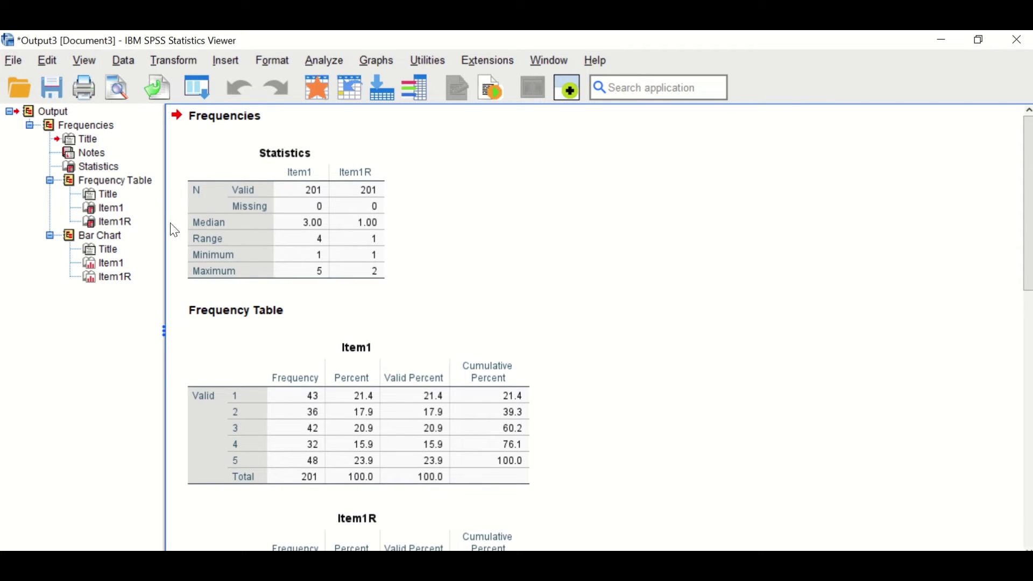
left_click(200, 239)
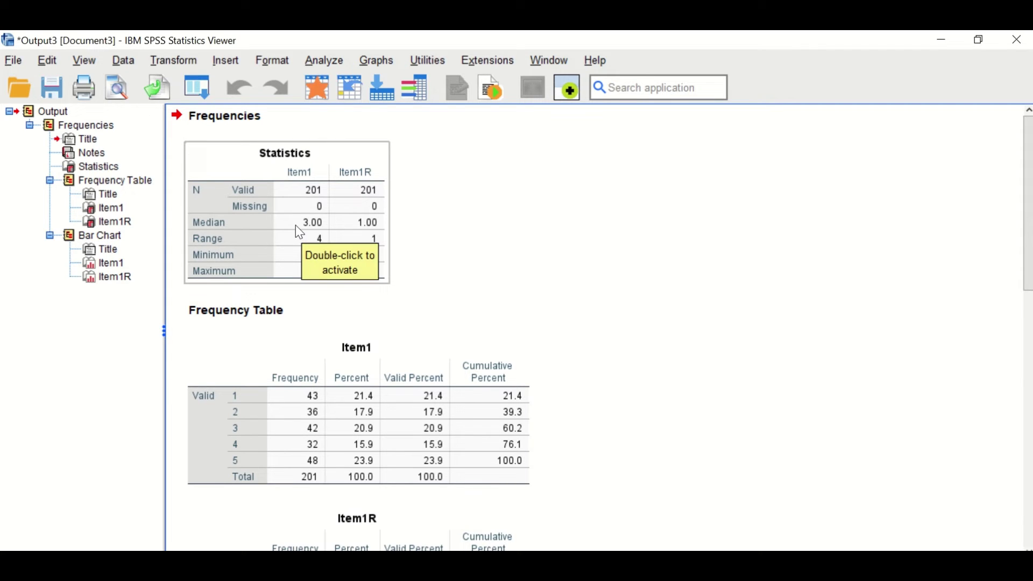
left_click(472, 227)
left_click(354, 221)
left_click(399, 216)
left_click(377, 181)
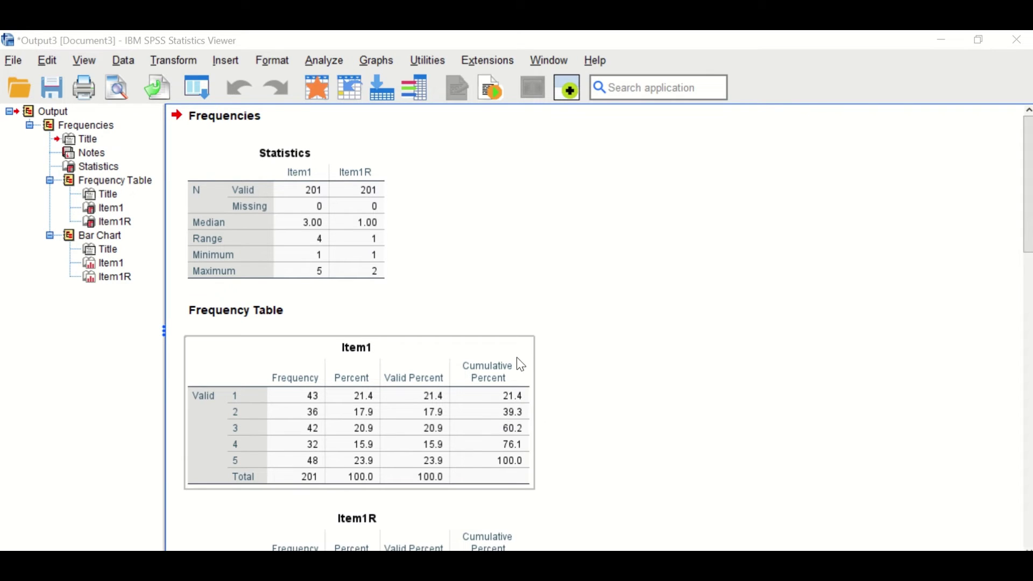
Examine the Item1 and Item1R frequency tables, Item1R showing 121 (60.2%) and 80 (39.8%).
scroll(504, 362, "down", 3)
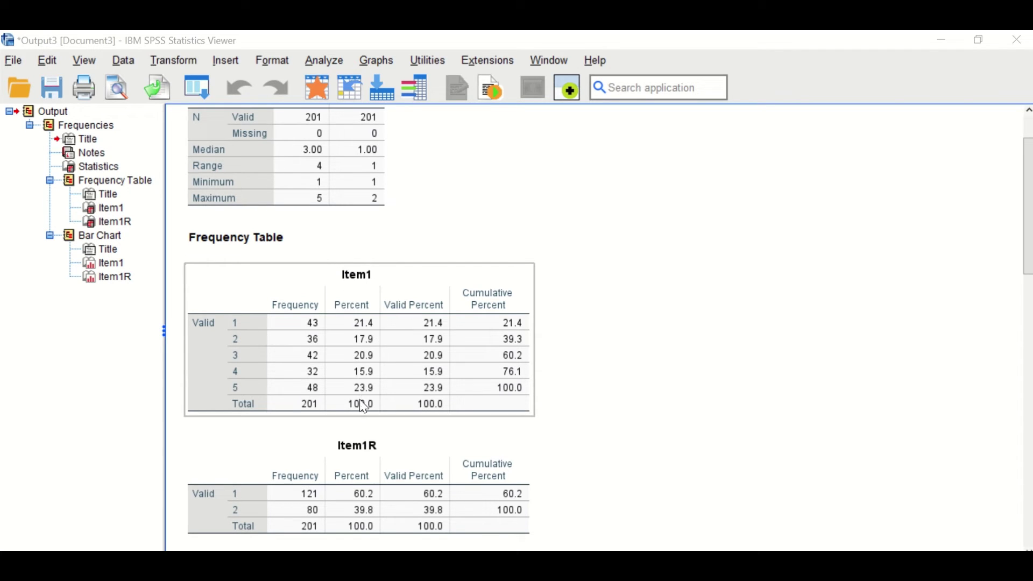
left_click(652, 368)
scroll(721, 368, "down", 3)
left_click(332, 369)
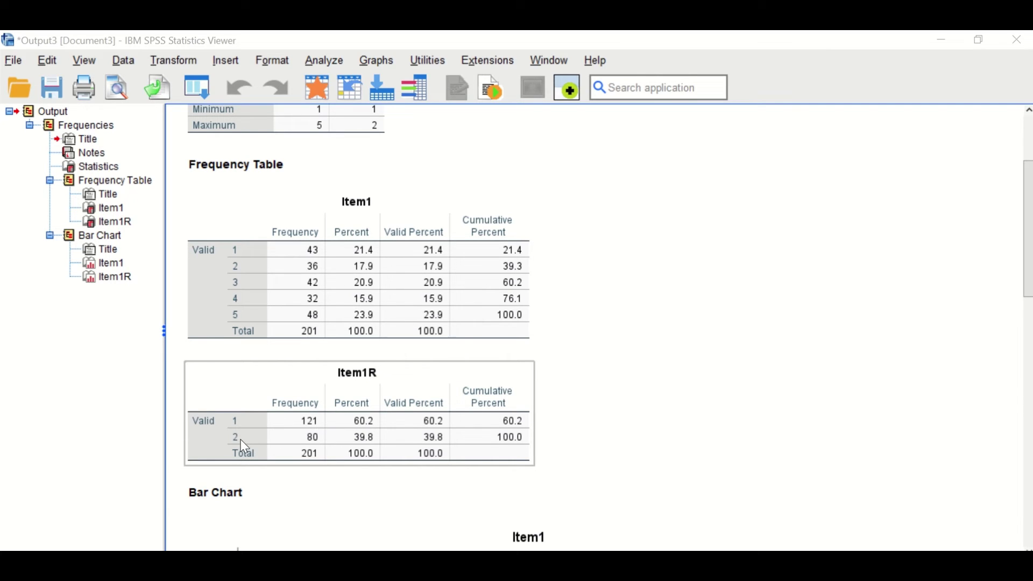
left_click(783, 411)
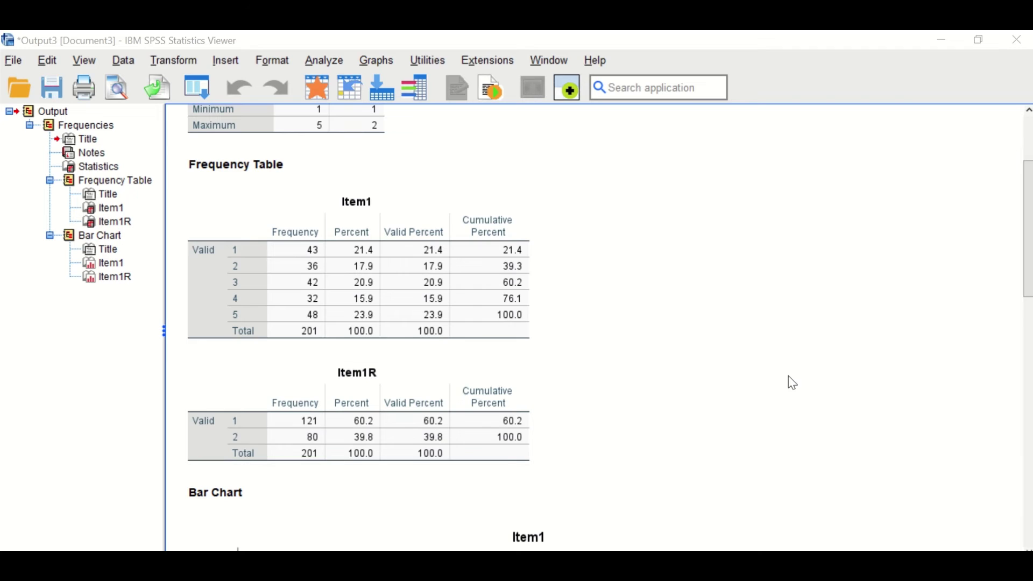
Scroll past the Item1 bar chart and select the Item1R percent bar chart.
scroll(788, 377, "down", 5)
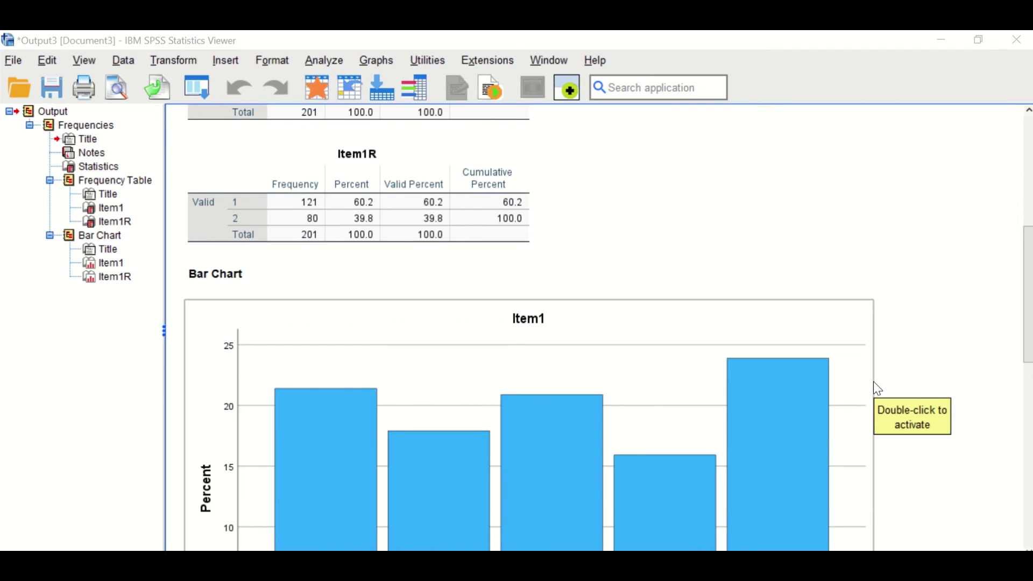
scroll(882, 386, "down", 2)
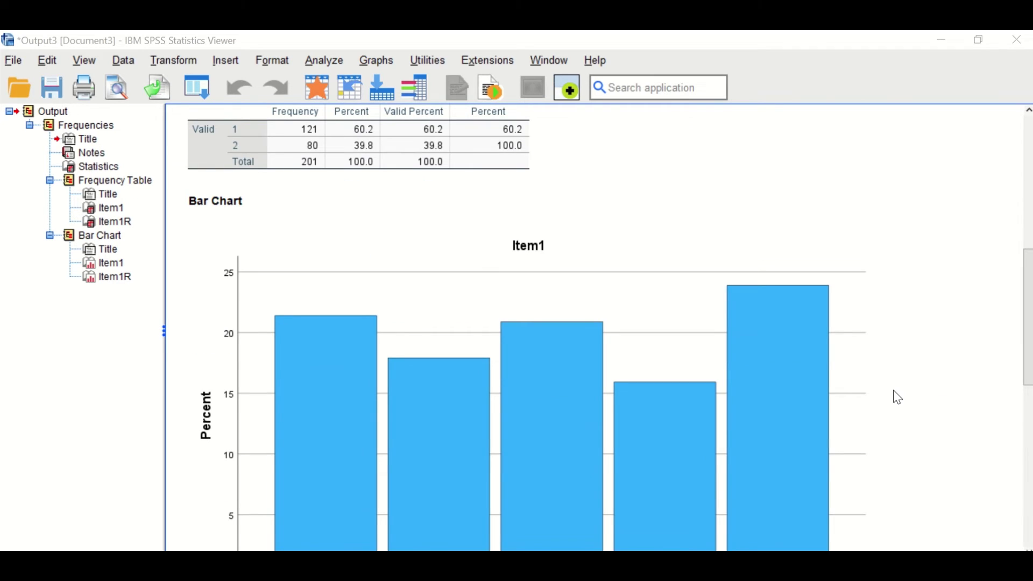
scroll(917, 384, "down", 2)
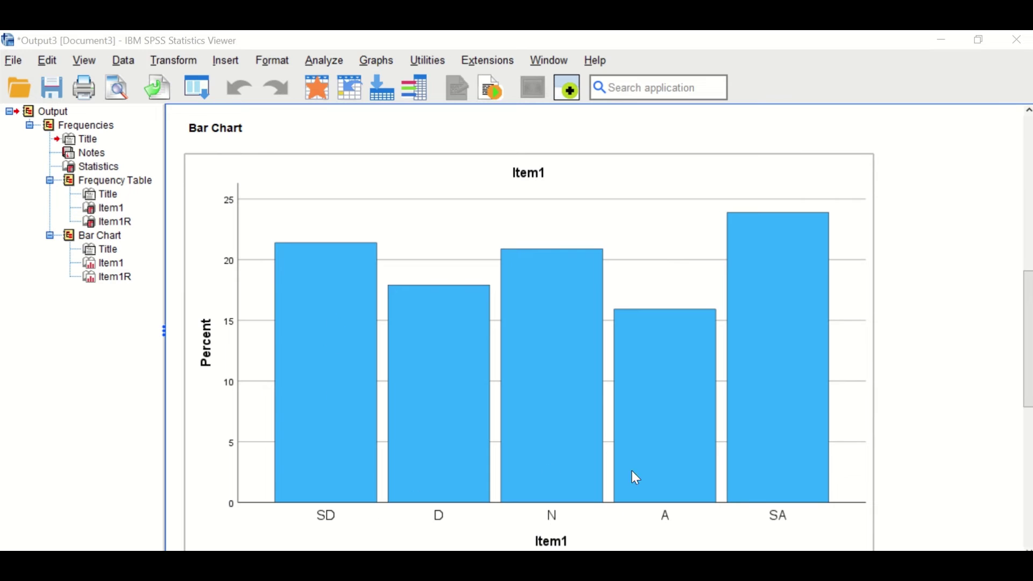
scroll(791, 452, "down", 5)
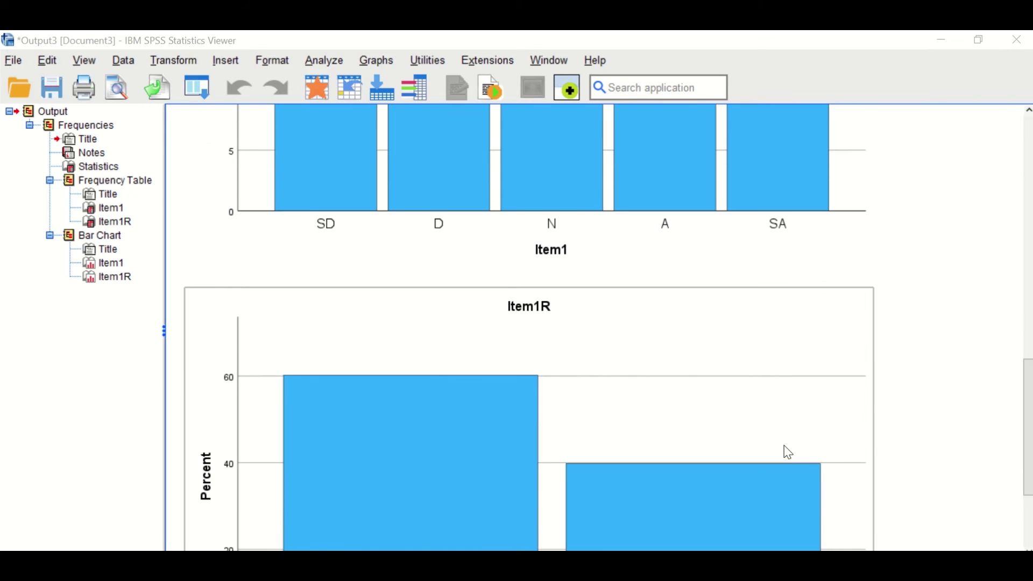
scroll(780, 450, "down", 3)
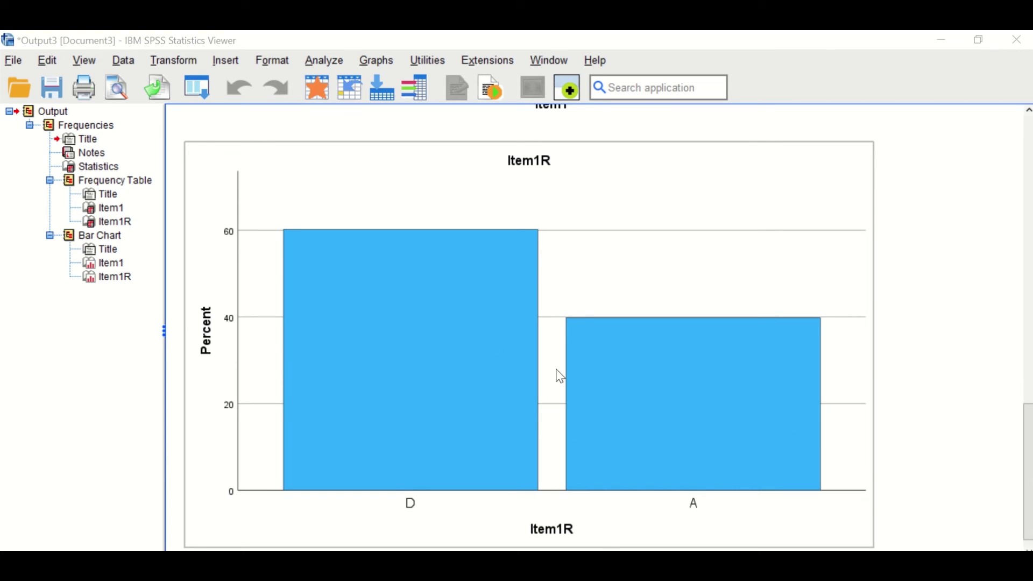
left_click(698, 433)
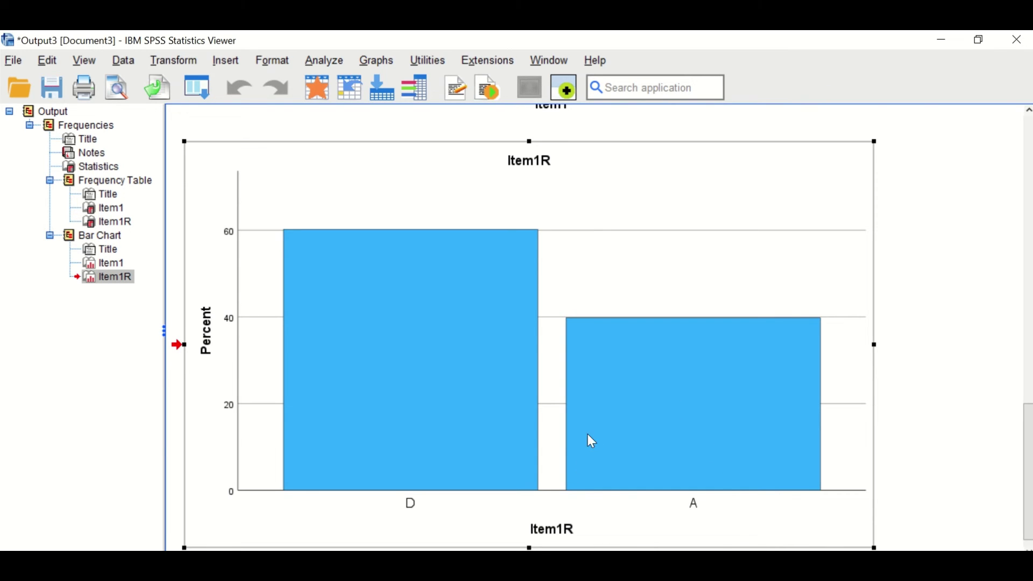
In the Chart Editor, narrow the Item1R bars to 59% width, apply, then to 43%.
double_click(519, 327)
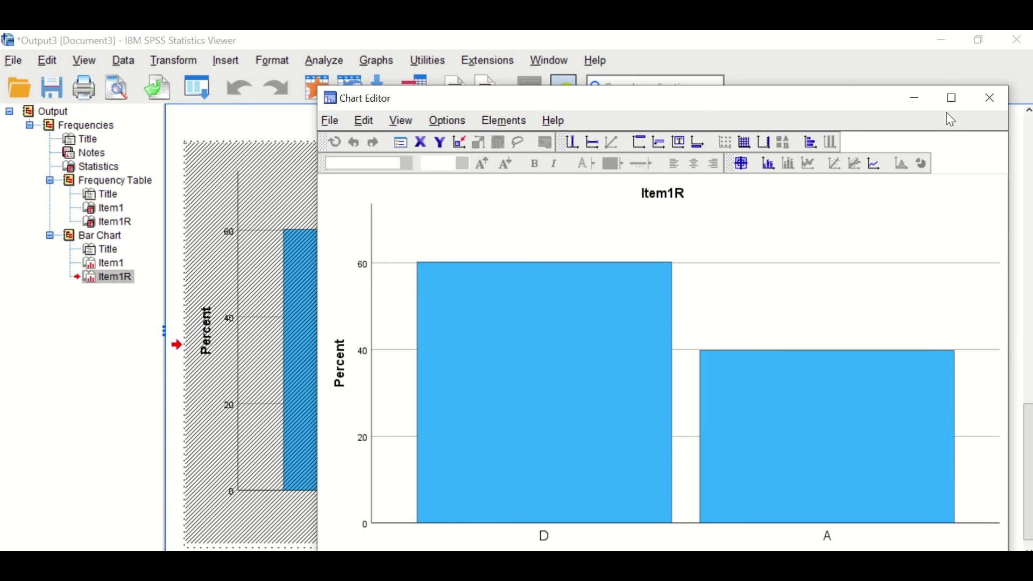
left_click_drag(883, 102, 755, 111)
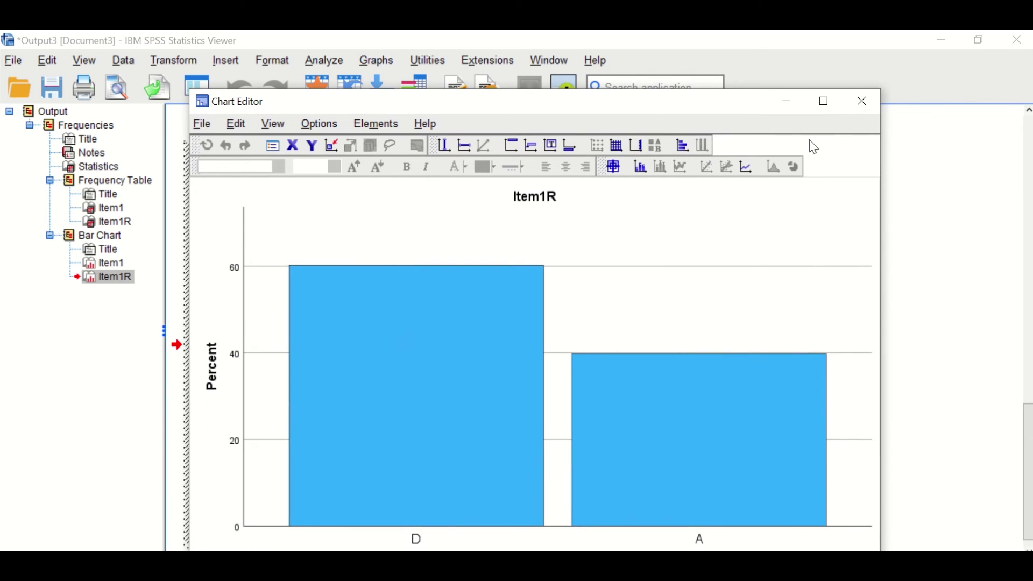
double_click(461, 386)
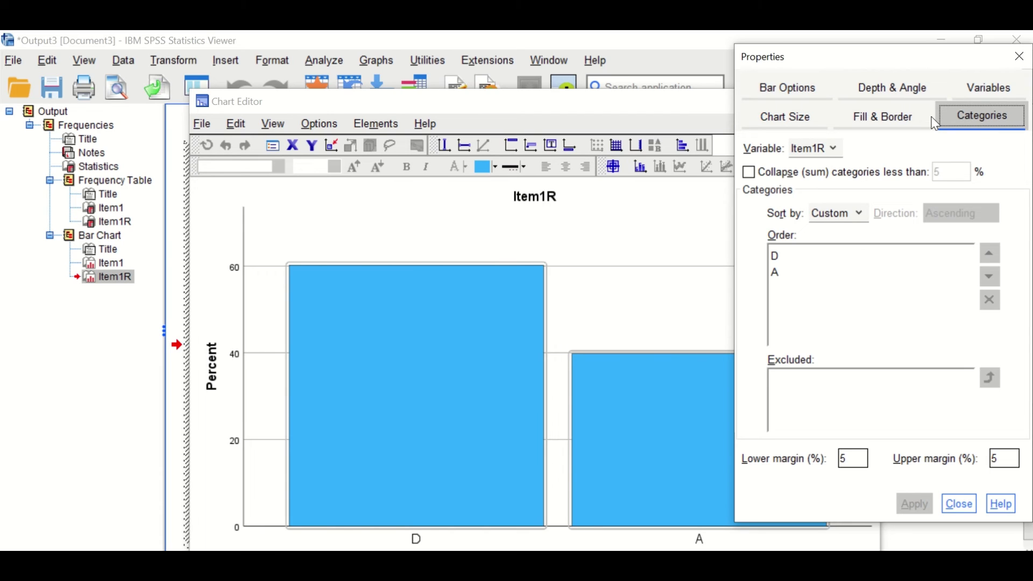
left_click(775, 124)
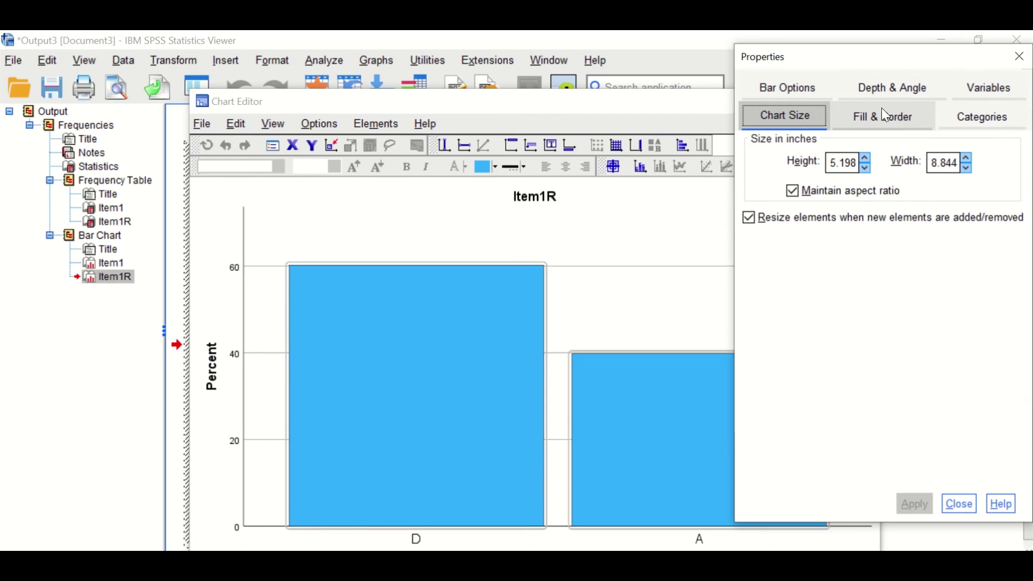
left_click(791, 90)
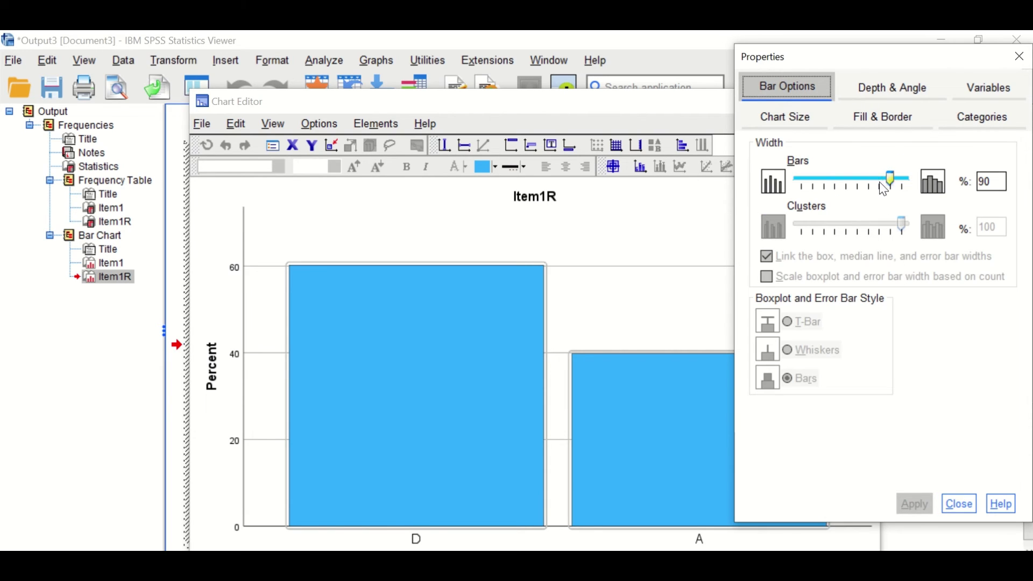
left_click_drag(891, 181, 855, 187)
left_click(908, 504)
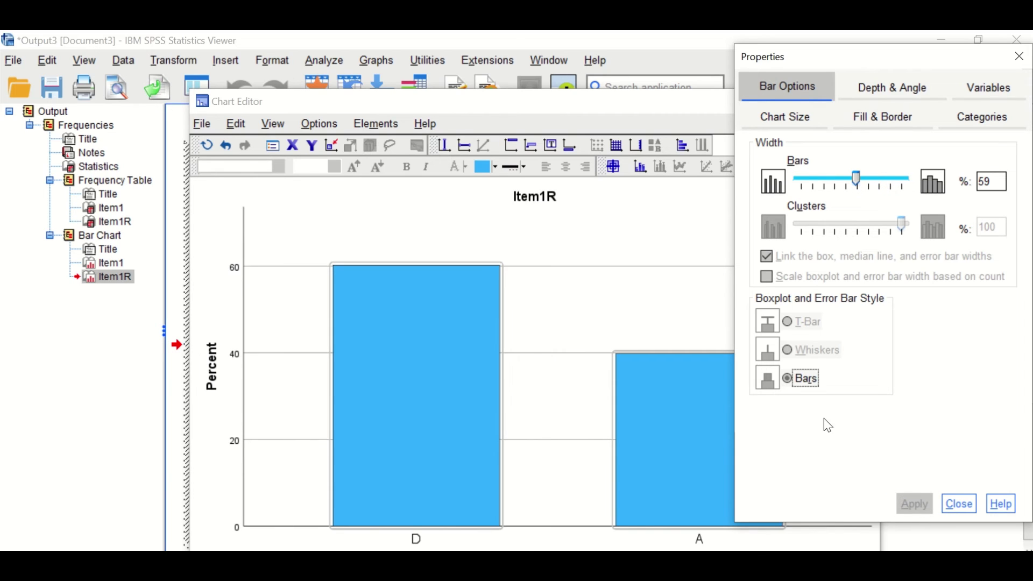
left_click_drag(854, 180, 831, 181)
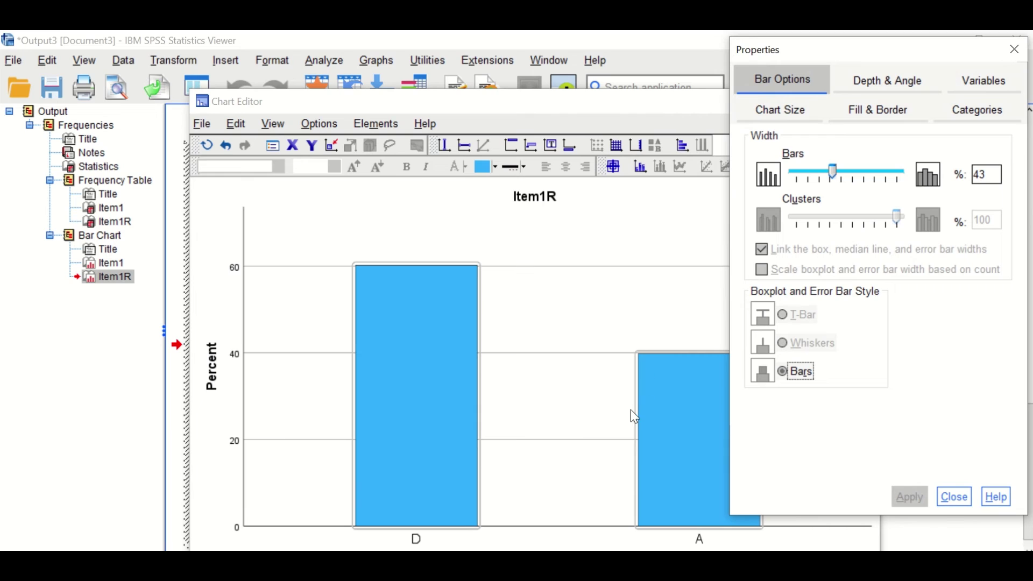